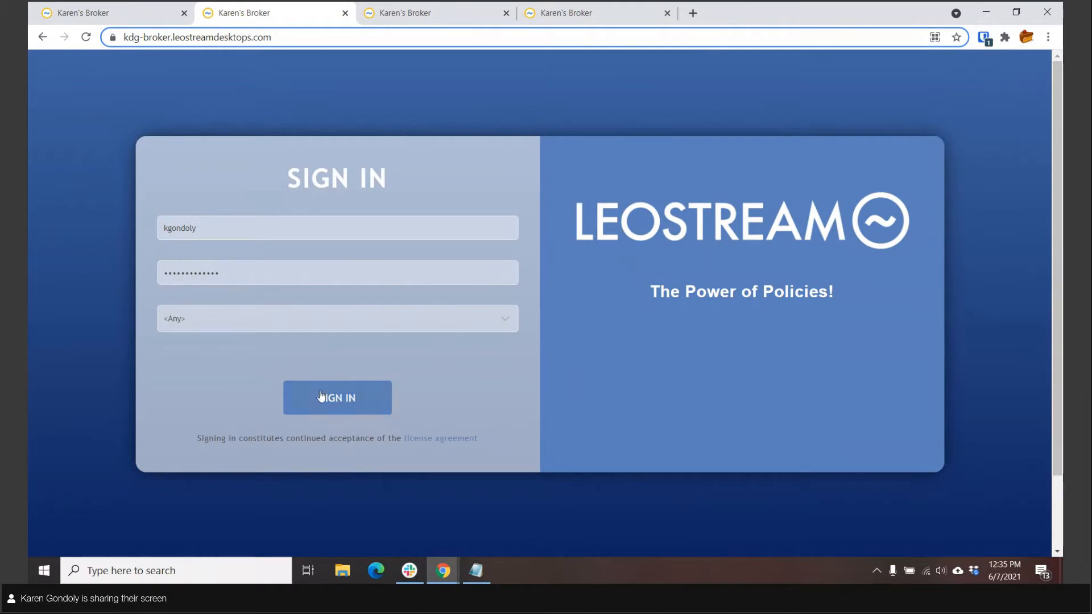
- Sign in to the broker as the end user, then sign out of the kdg-win10 desktop and close its session
left_click(324, 398)
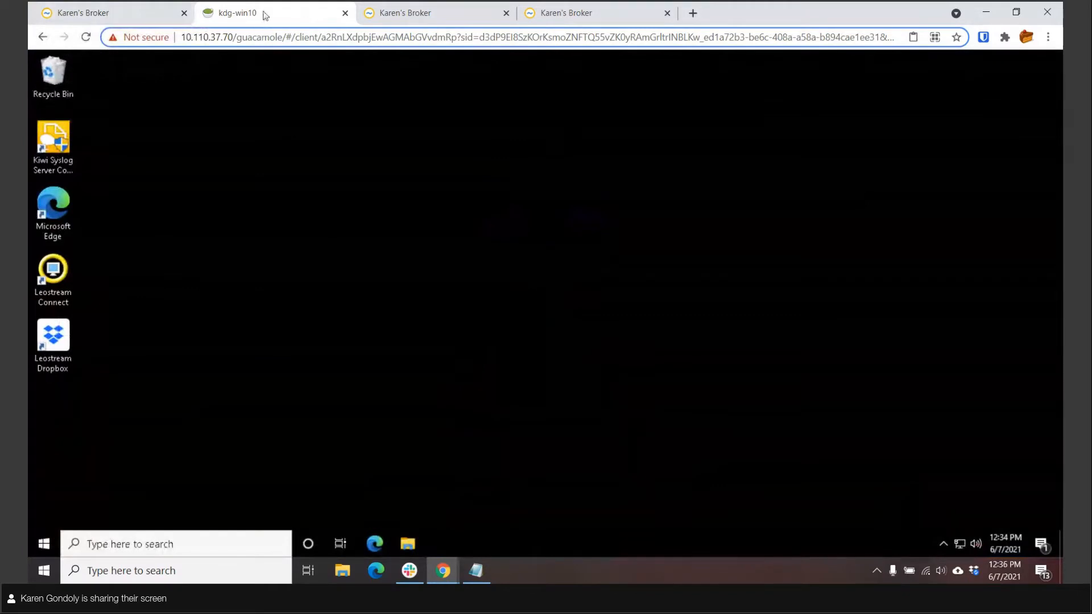
left_click(44, 542)
mouse_move(37, 387)
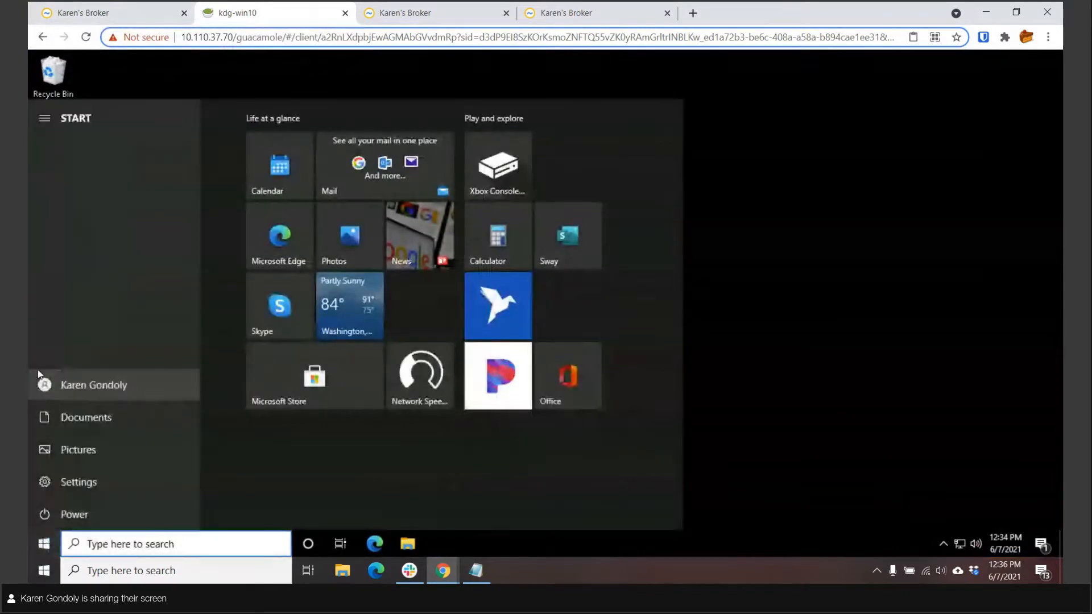
left_click(62, 383)
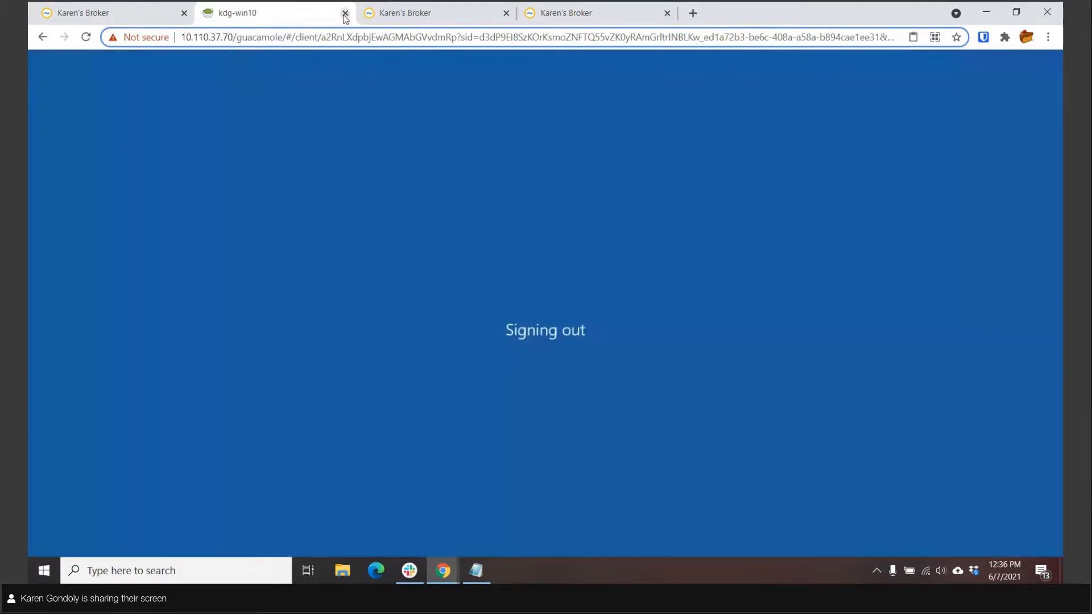
left_click(345, 13)
- Sign in to the Connection Broker as admin and open the Policies configuration
left_click(108, 12)
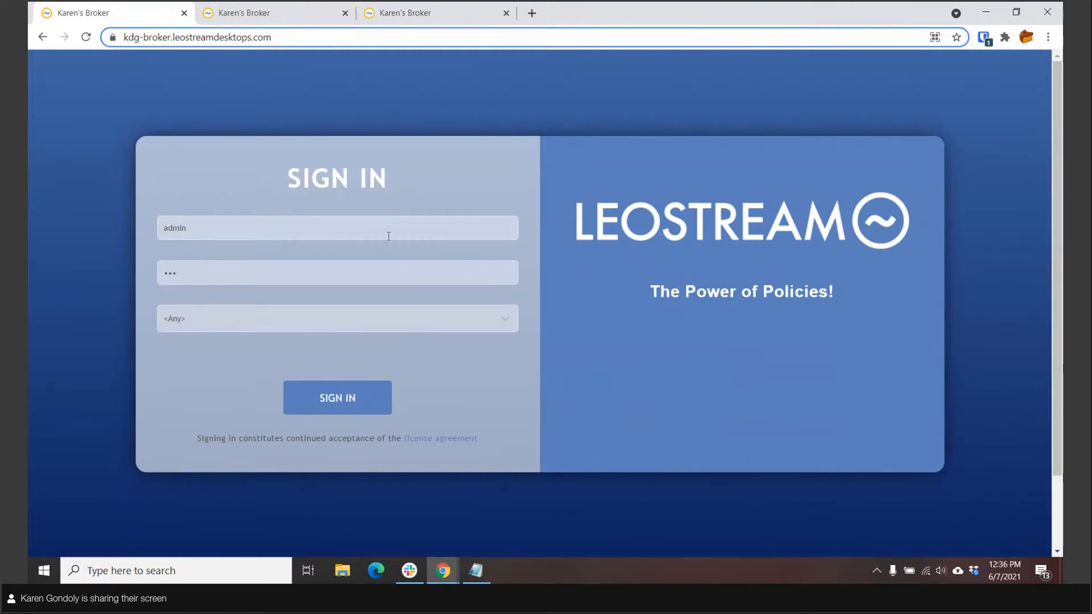
left_click(326, 398)
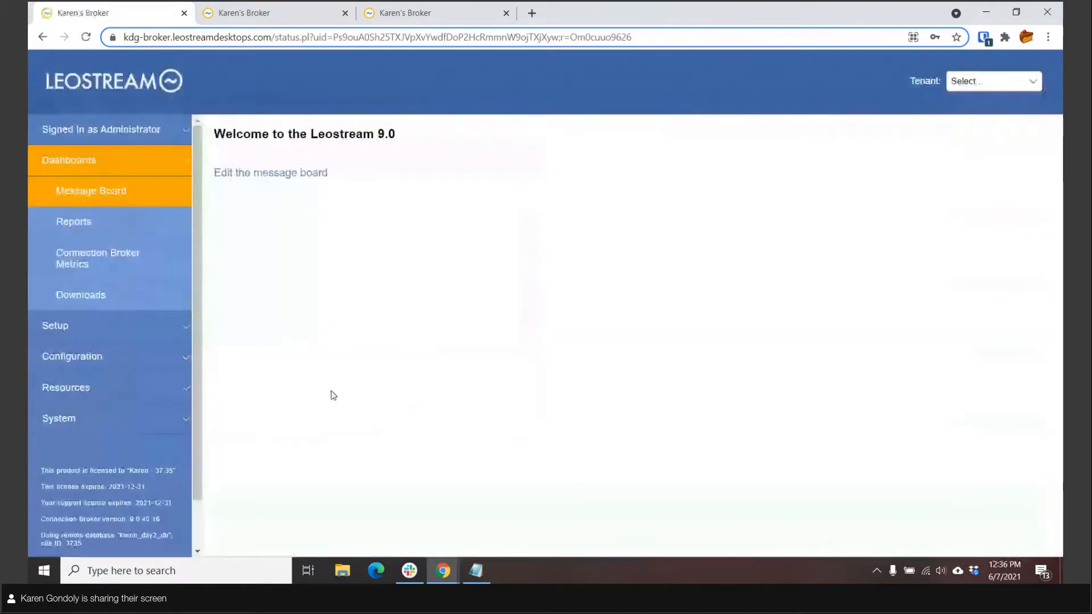
left_click(69, 362)
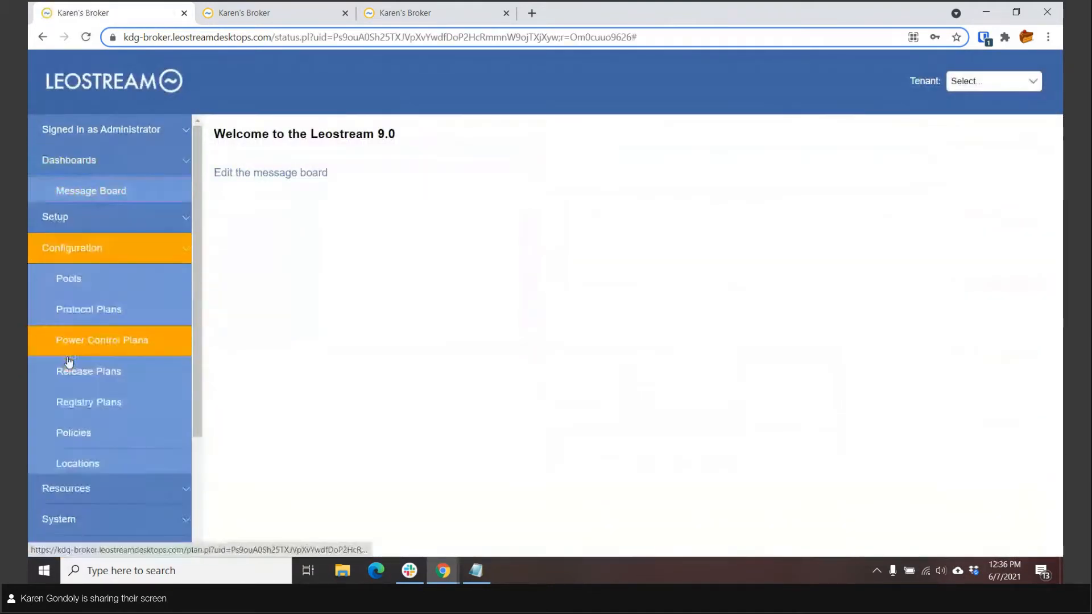
left_click(71, 404)
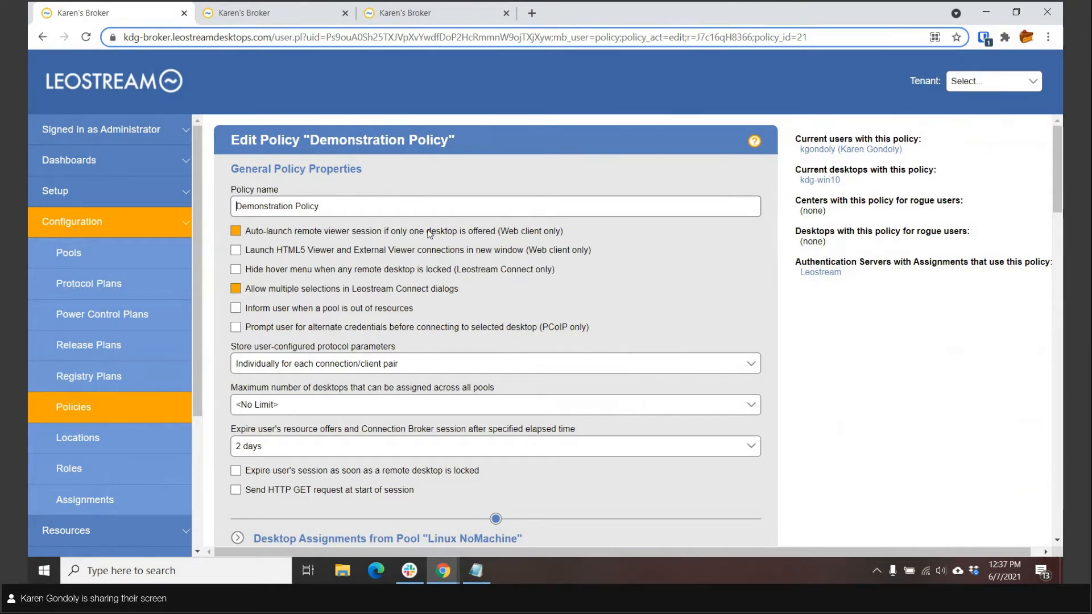
- Disable auto-launching the remote viewer session when only one desktop is offered in the Demonstration Policy and save the policy
scroll(626, 367, "down", 1)
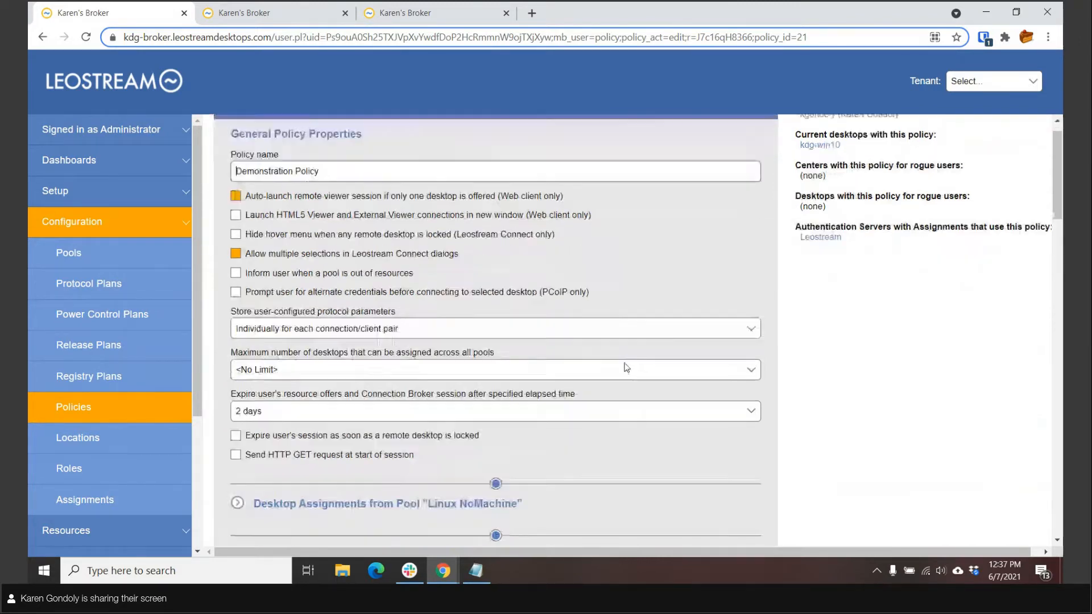
scroll(626, 368, "down", 5)
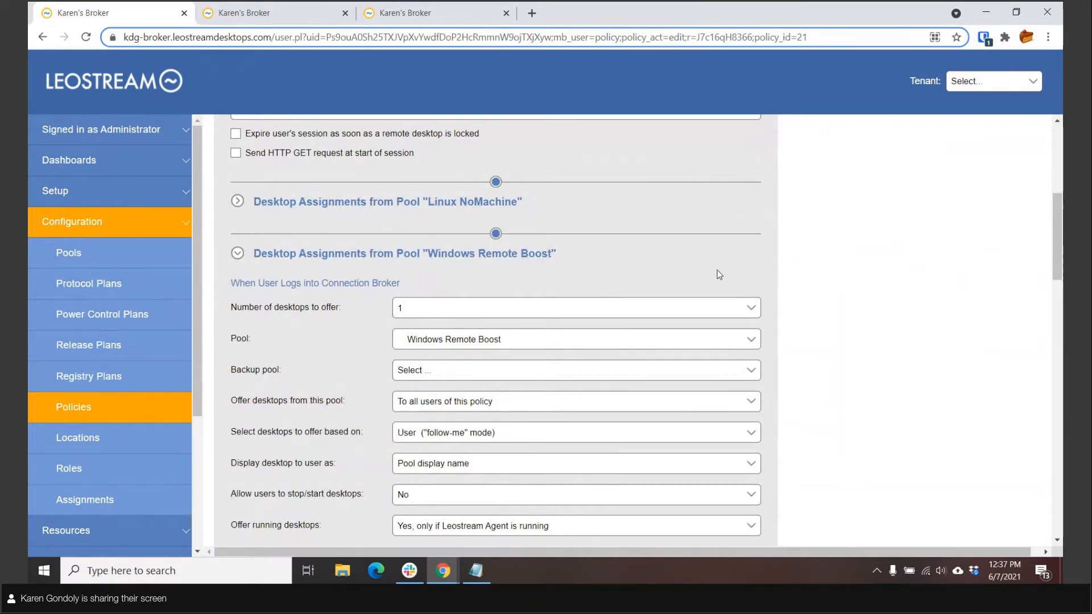
scroll(717, 275, "up", 1)
scroll(717, 275, "up", 6)
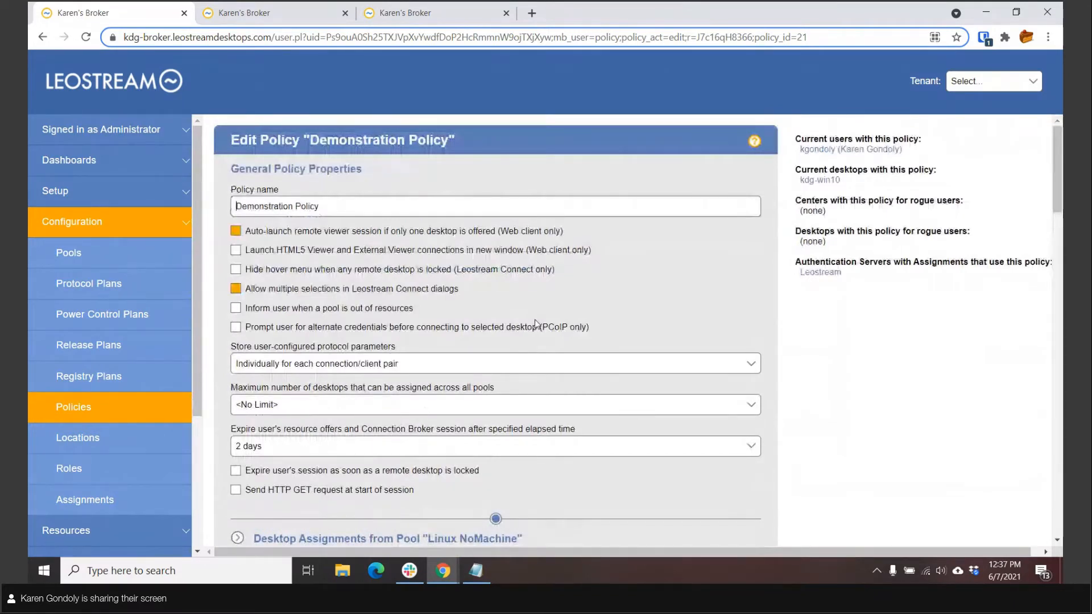
left_click(240, 235)
scroll(522, 308, "down", 2)
scroll(522, 308, "down", 10)
left_click(265, 511)
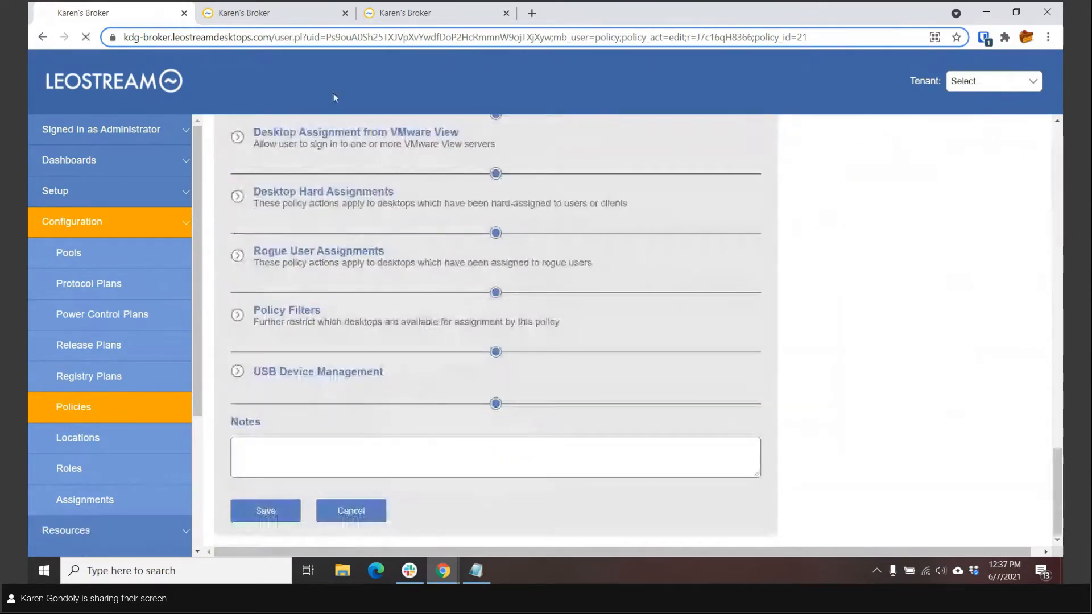
- Sign in to the broker's web client as the end user in the second browser session
left_click(268, 15)
left_click(107, 12)
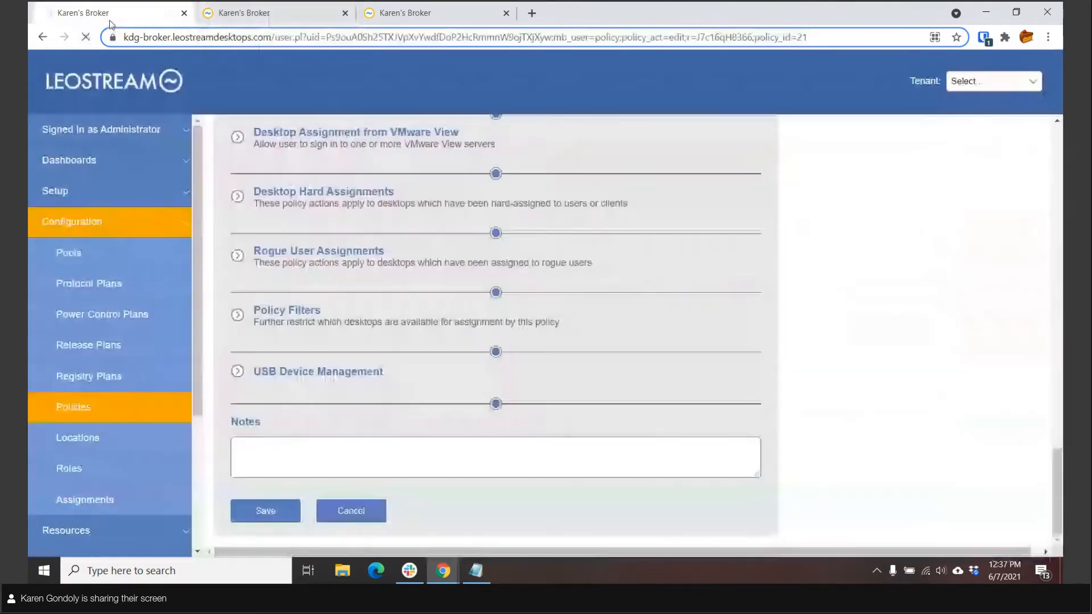
left_click(270, 12)
left_click(316, 405)
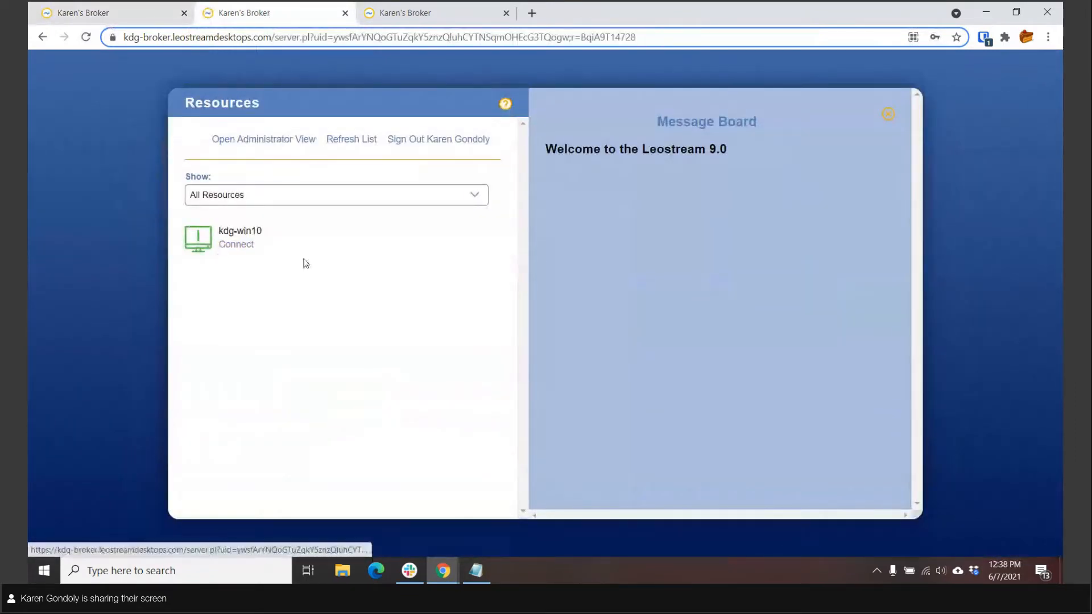
- Set the Demonstration Policy to launch HTML5 Viewer and External Viewer connections in a new window and save it
left_click(134, 16)
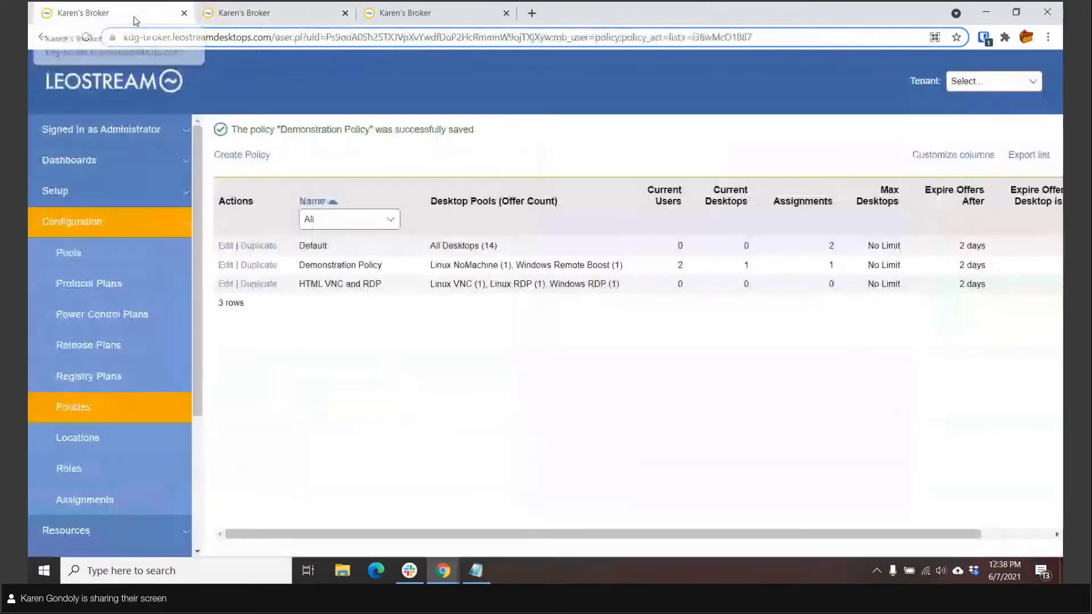
left_click(234, 265)
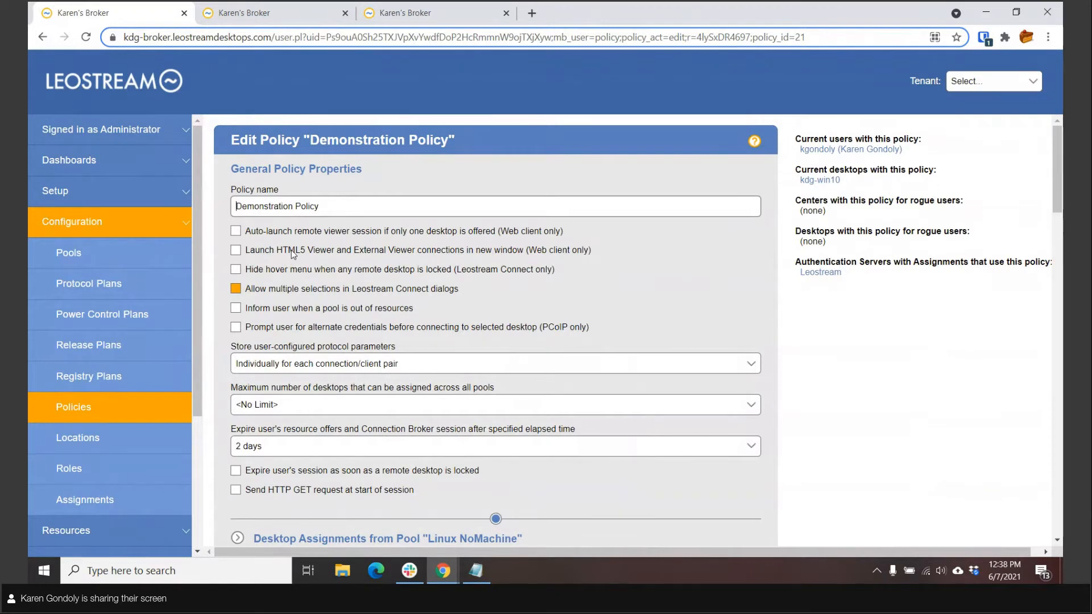
left_click(236, 250)
scroll(614, 296, "down", 4)
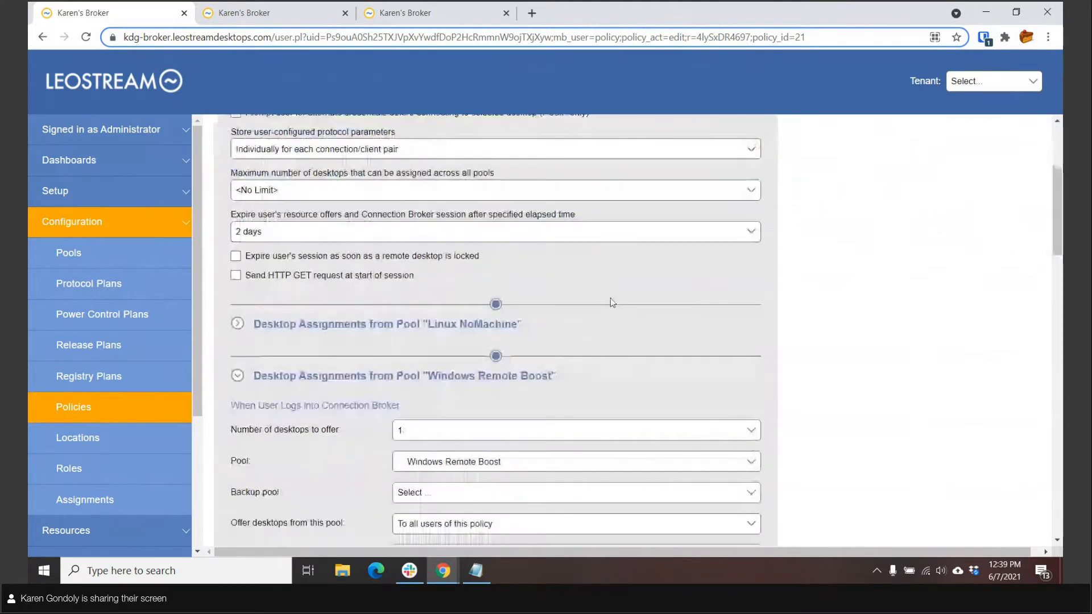
scroll(609, 301, "down", 10)
left_click(275, 517)
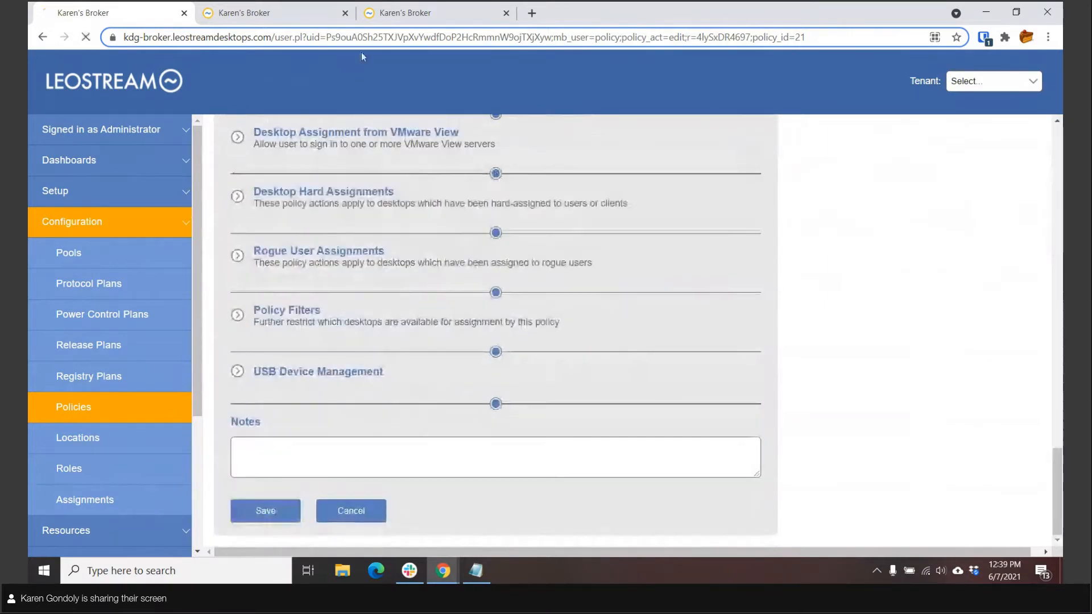
- Sign the end user out and back in to the web client with the user name and account password, and connect to kdg-win10
left_click(245, 14)
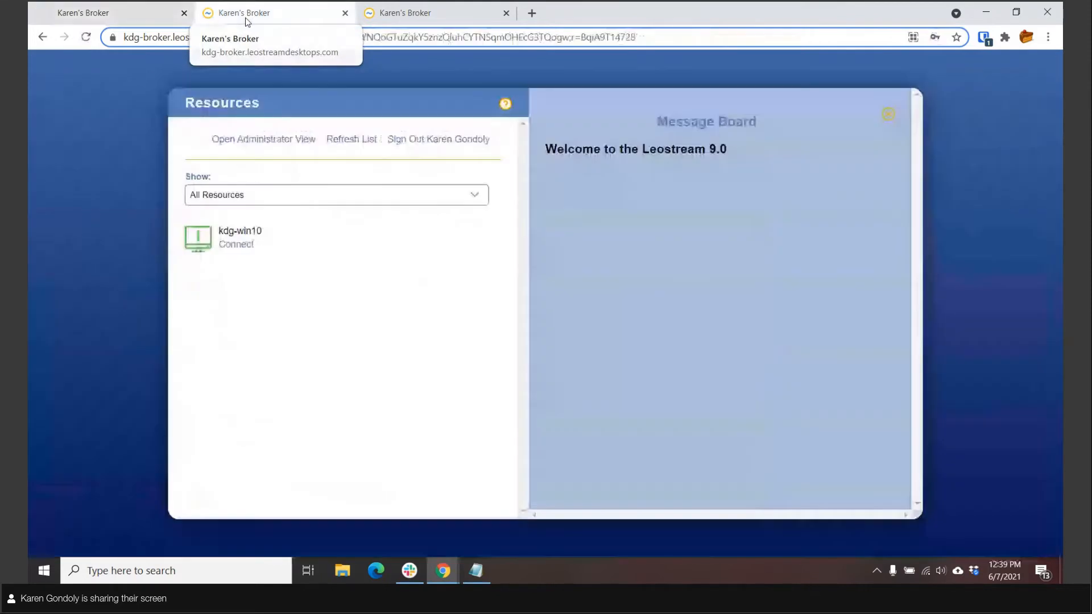
left_click(444, 140)
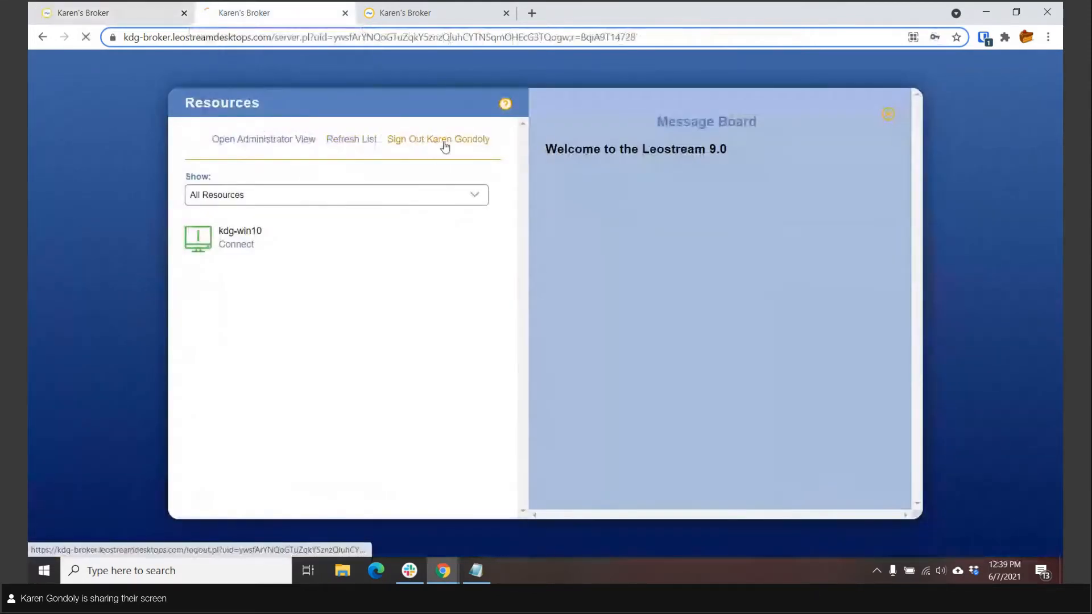
left_click(364, 227)
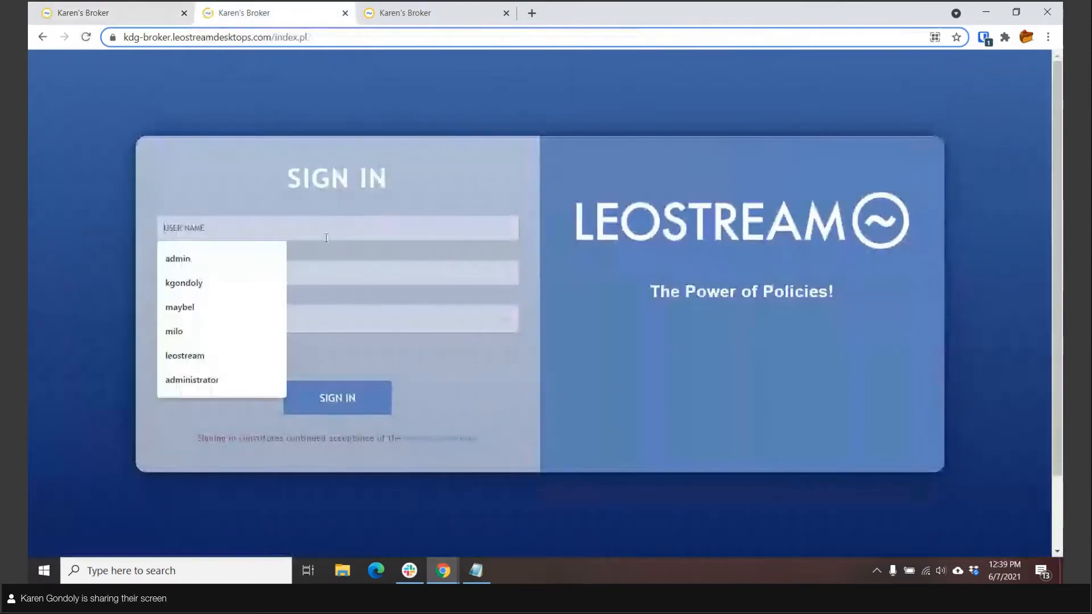
left_click(256, 281)
left_click(245, 271)
type("•••••••••••••")
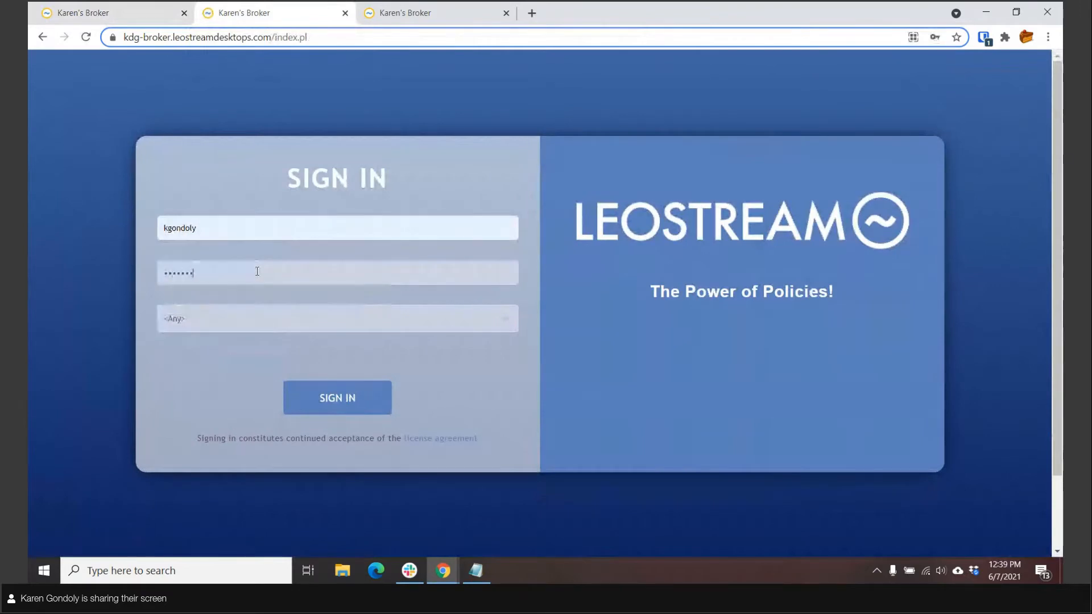
key("Return")
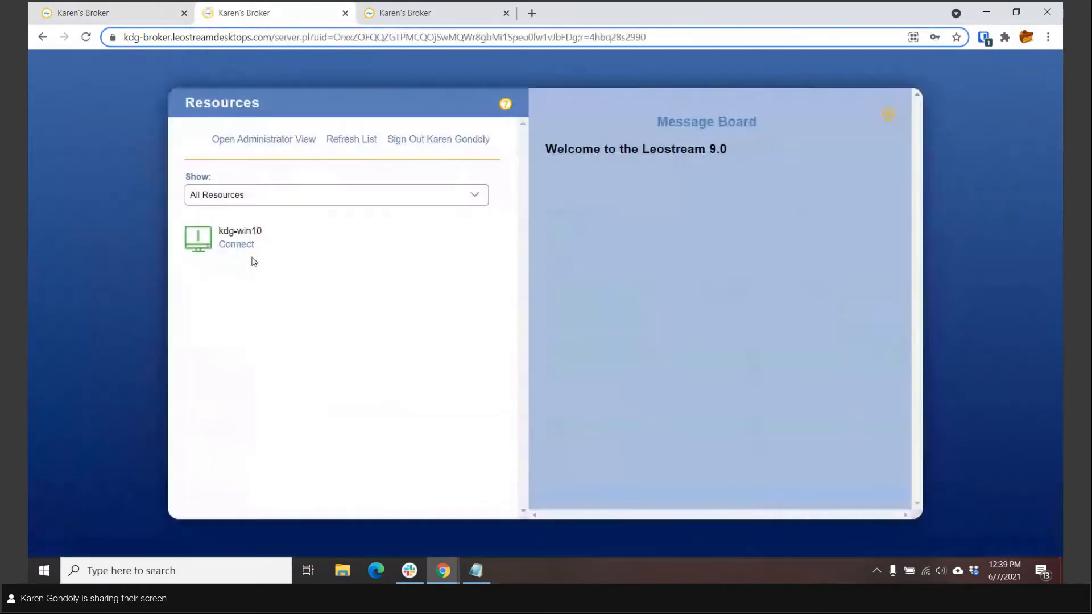
left_click(239, 245)
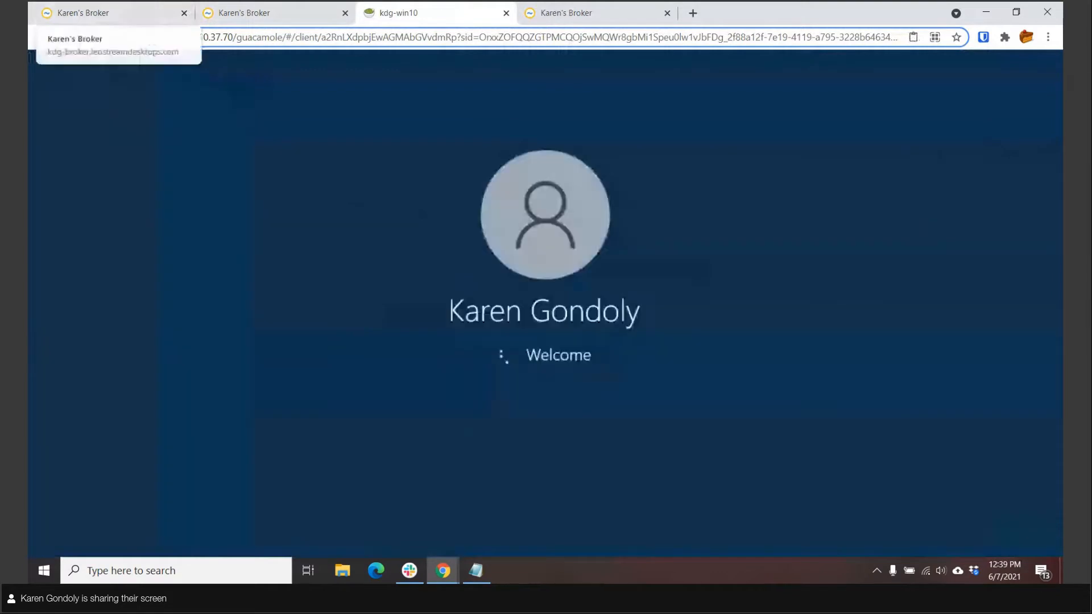
- Save the Demonstration Policy with "Inform user when a pool is out of resources" enabled, and refresh the end user's resource list
left_click(136, 14)
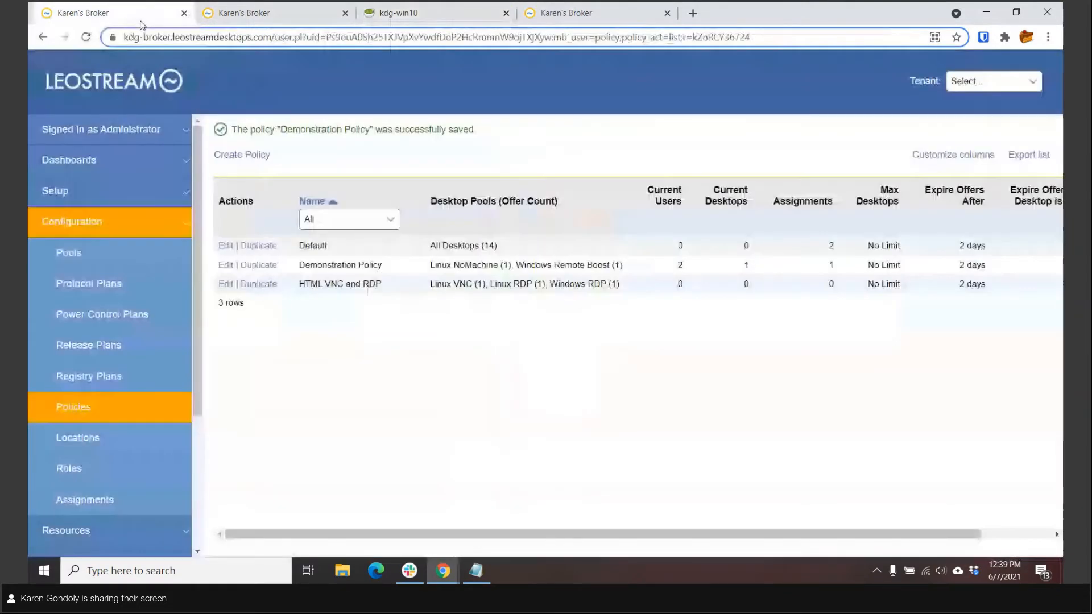
left_click(226, 265)
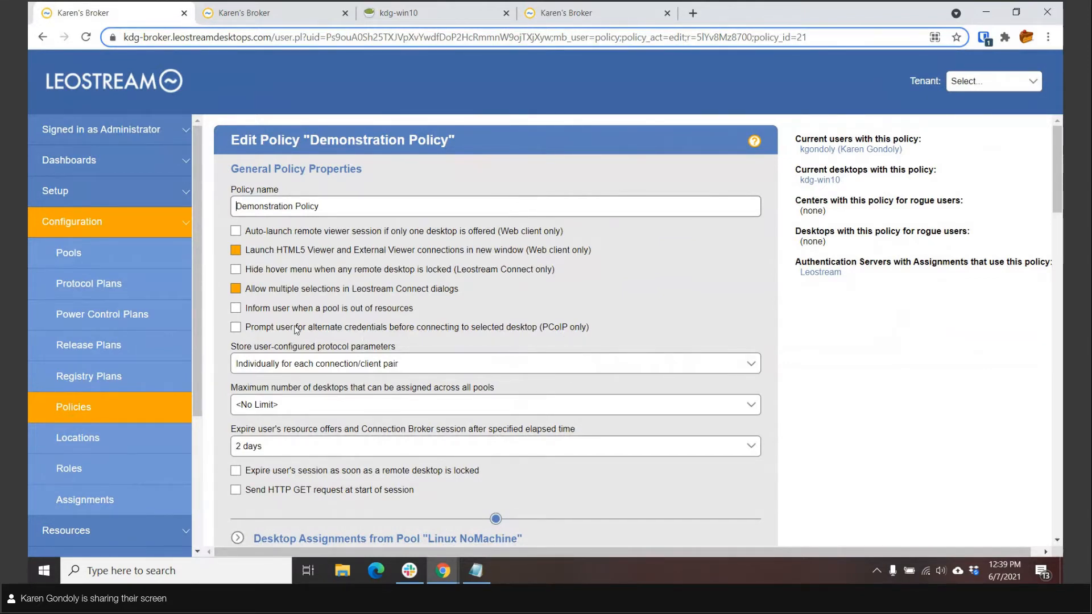
left_click(236, 310)
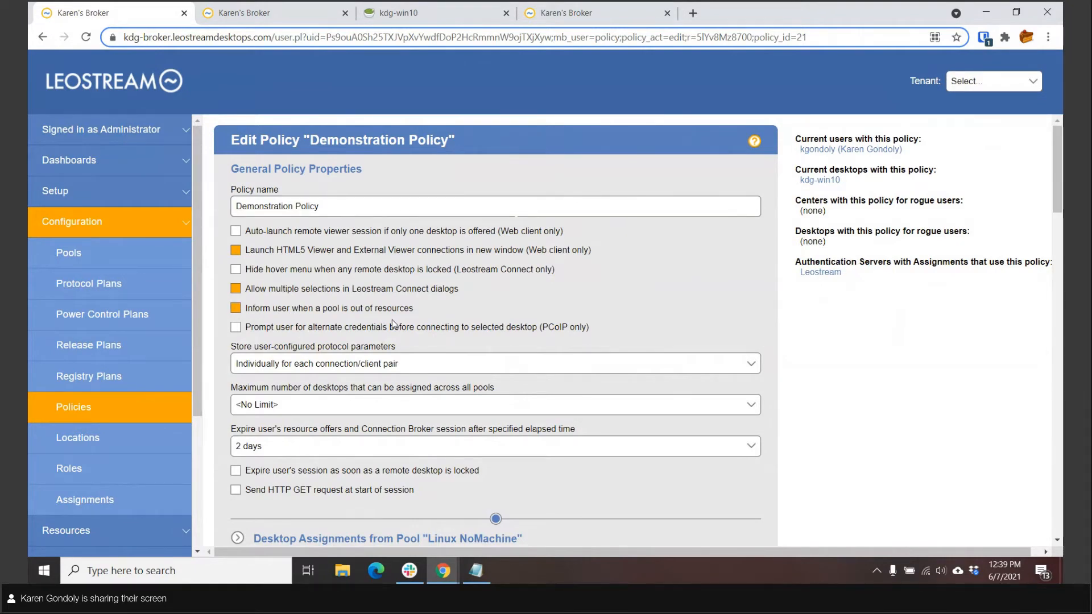
scroll(638, 405, "down", 10)
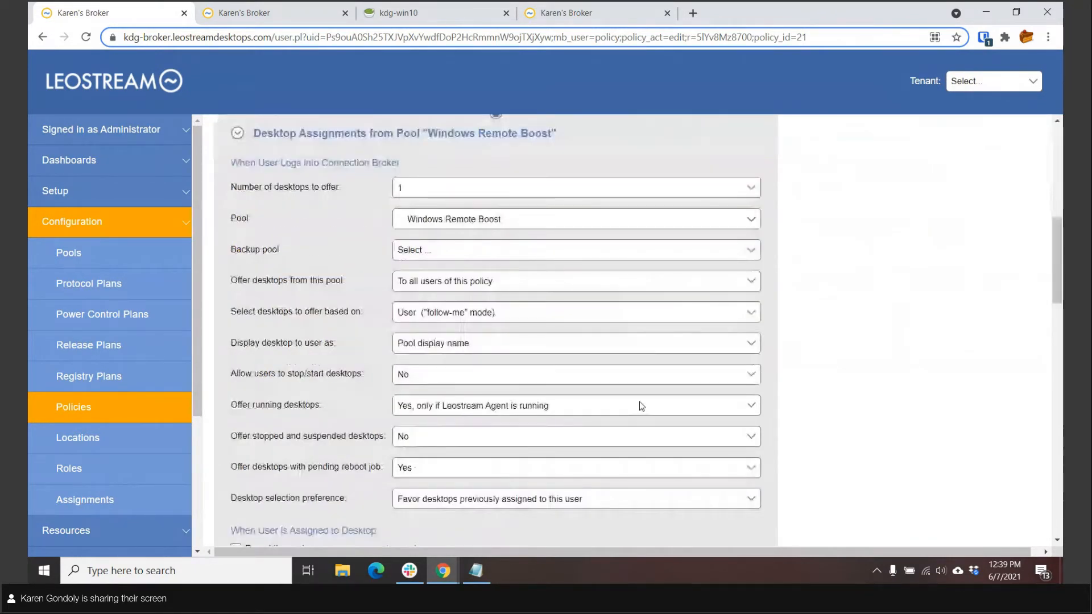
scroll(638, 405, "down", 15)
left_click(277, 520)
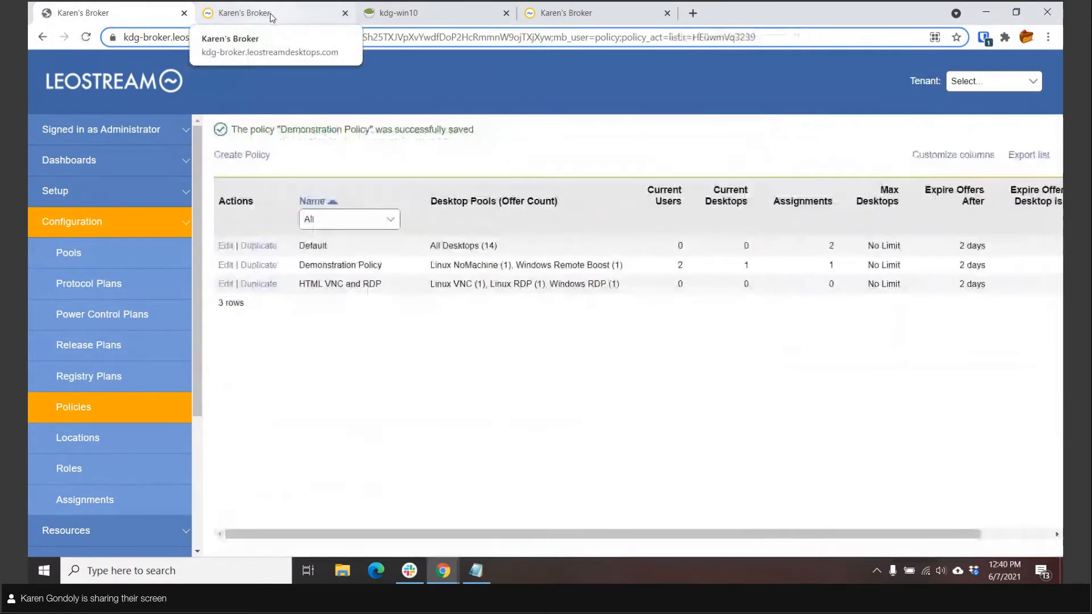
left_click(271, 14)
left_click(351, 140)
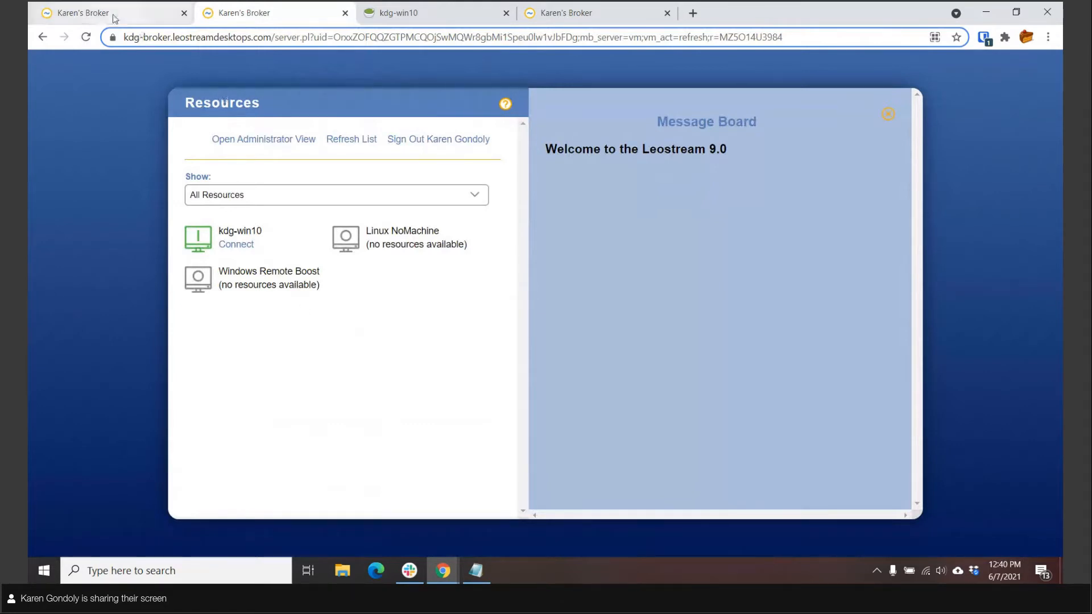
- Set the Demonstration Policy to expire user sessions as soon as a remote desktop is locked and after 5 minutes elapsed time
left_click(85, 13)
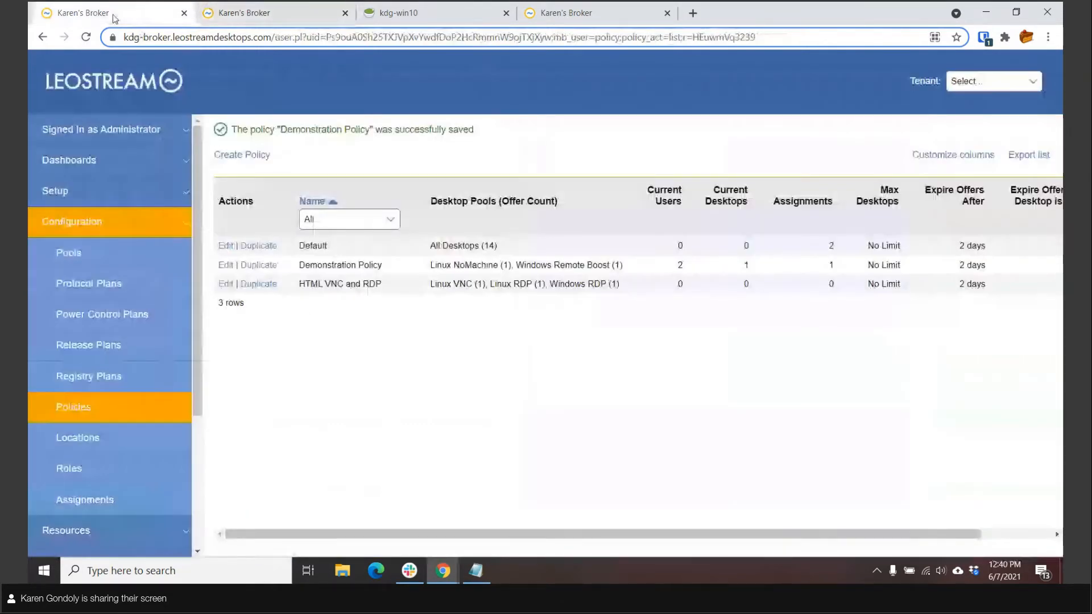
left_click(226, 265)
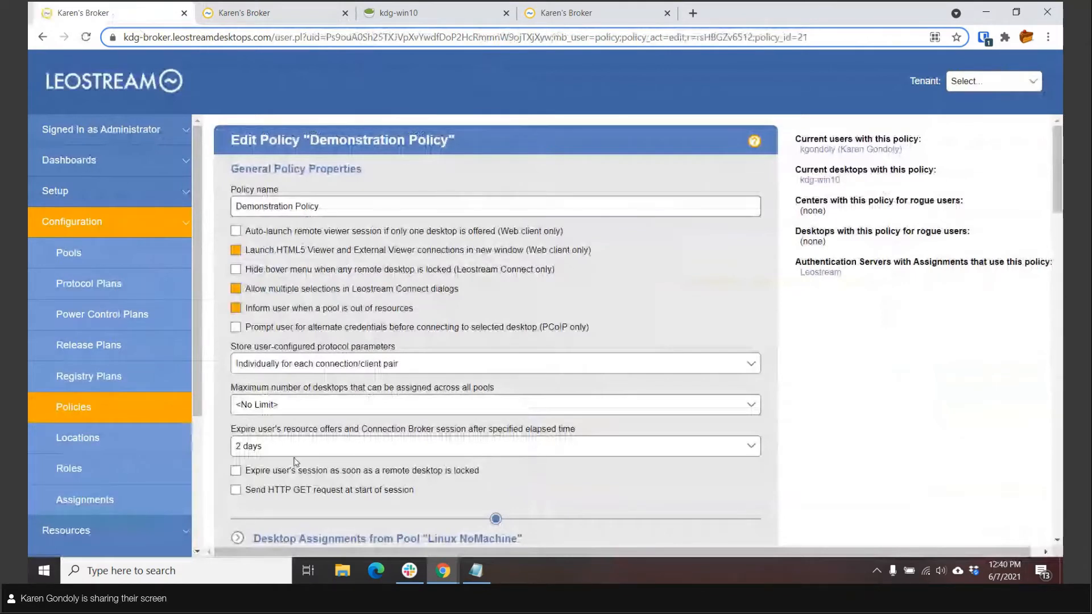
left_click(236, 471)
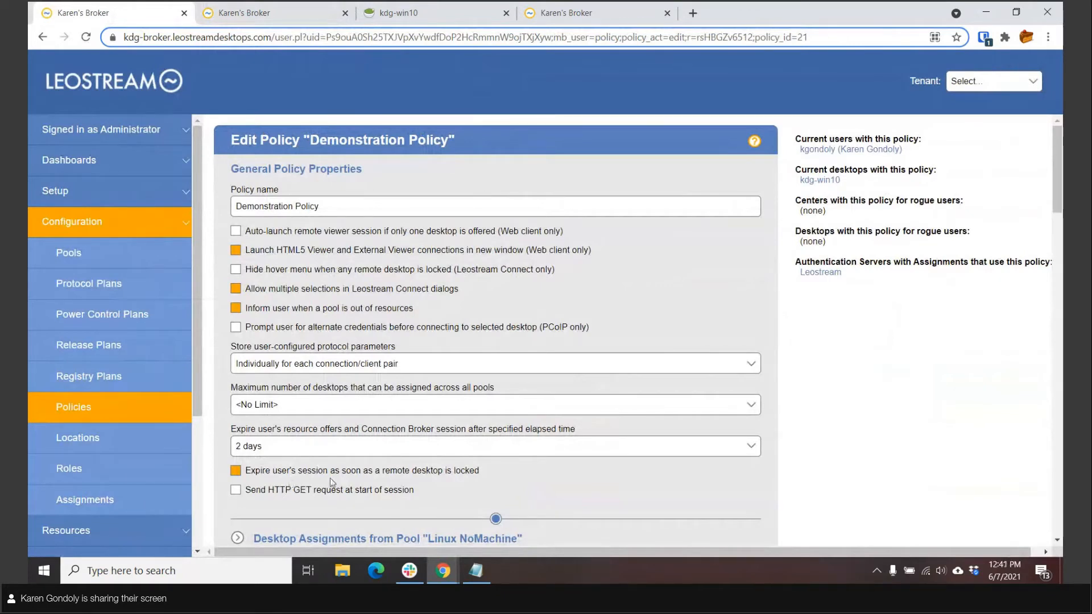
left_click(258, 447)
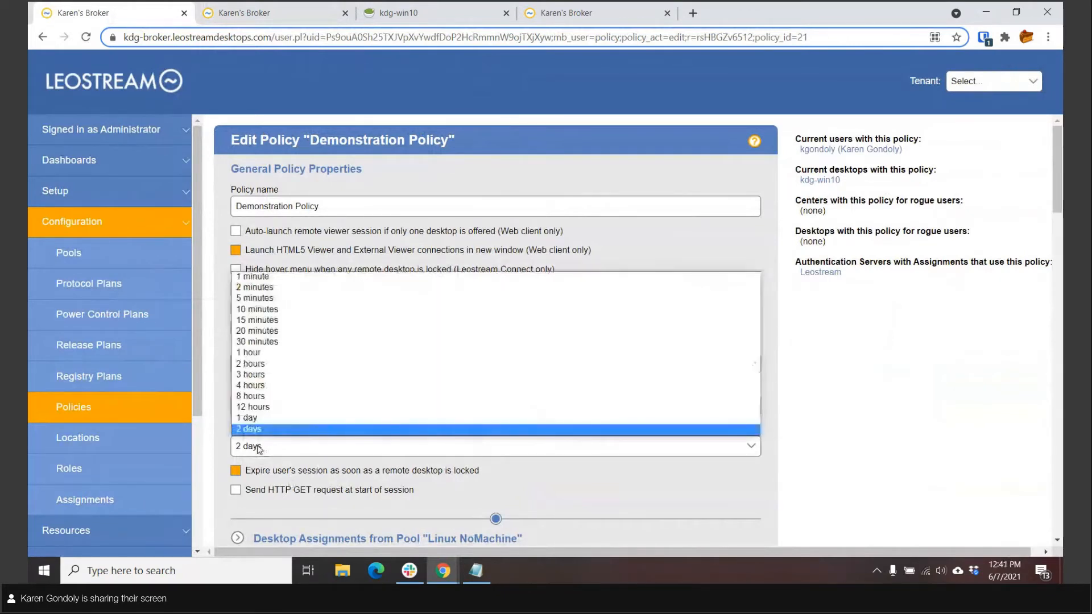
left_click(254, 300)
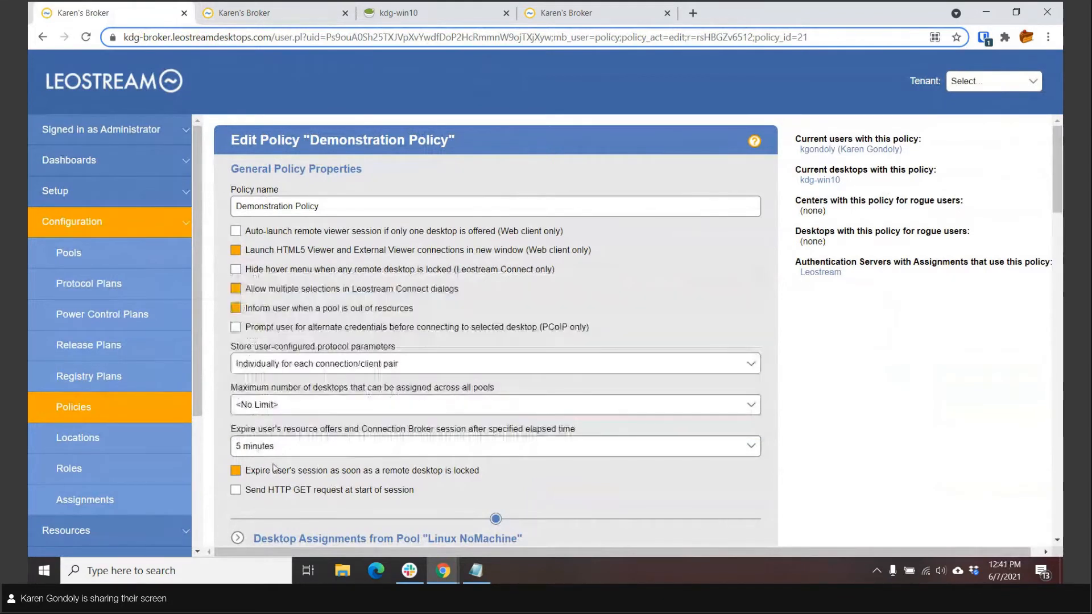
- Examine the elapsed-time choices for session expiry, the end user's resource list and the display name options for the Windows Remote Boost pool
left_click(271, 447)
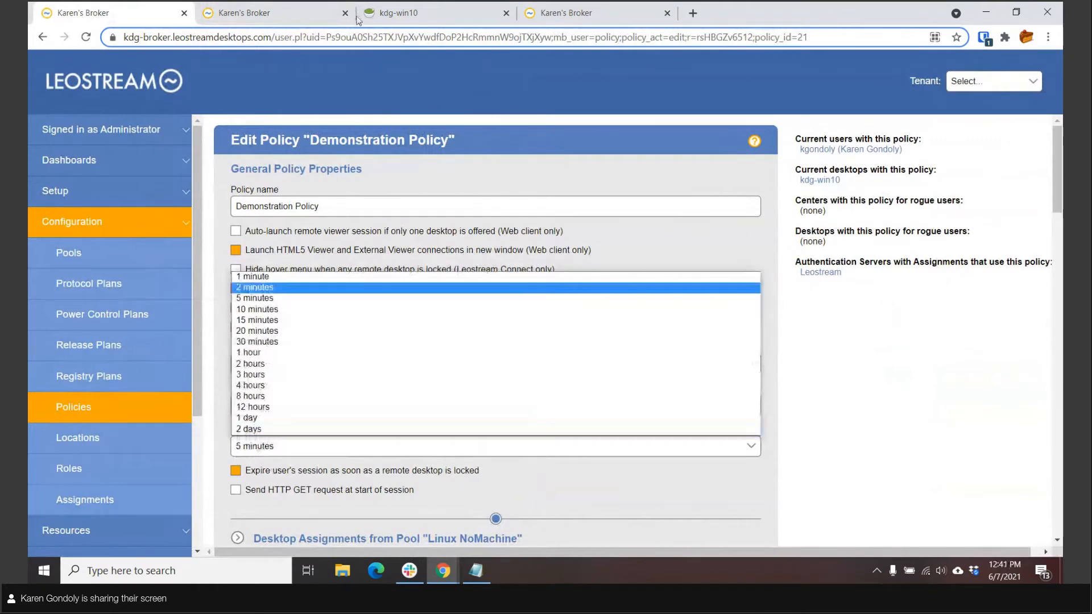
left_click(273, 16)
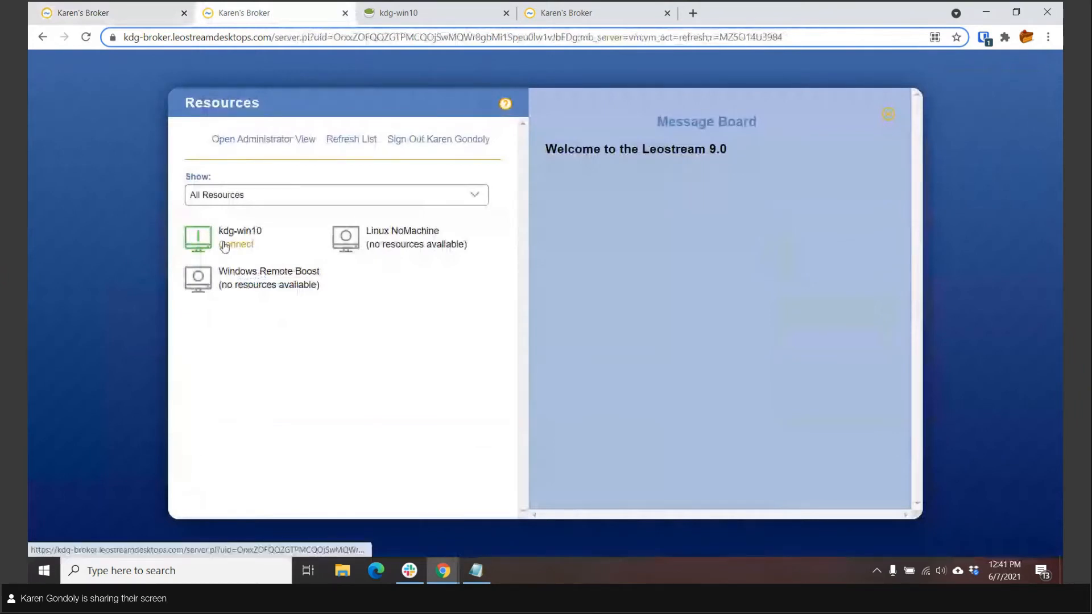
left_click(111, 14)
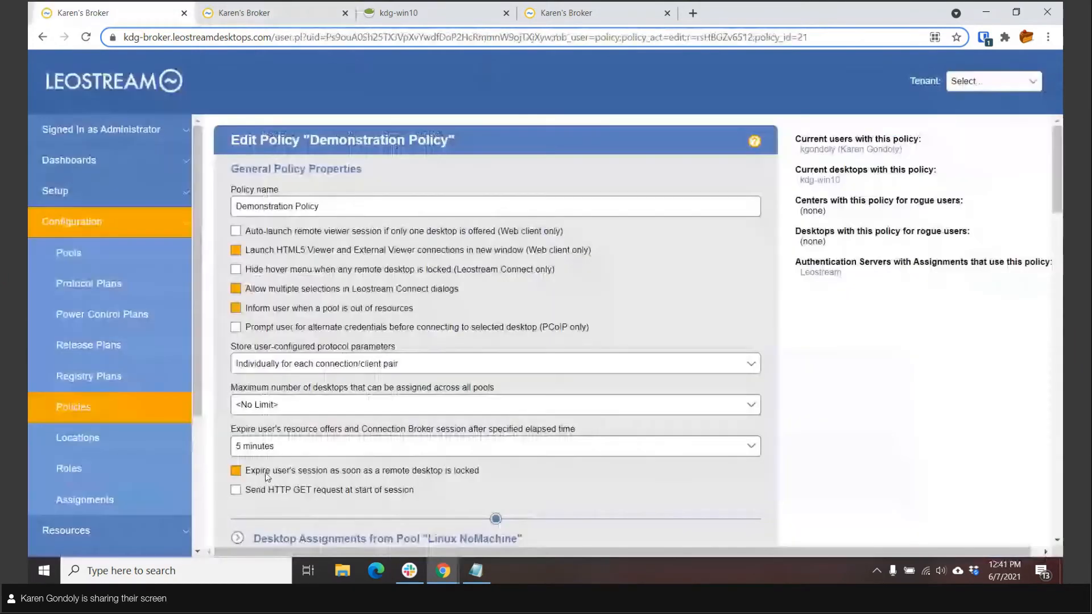
left_click(256, 447)
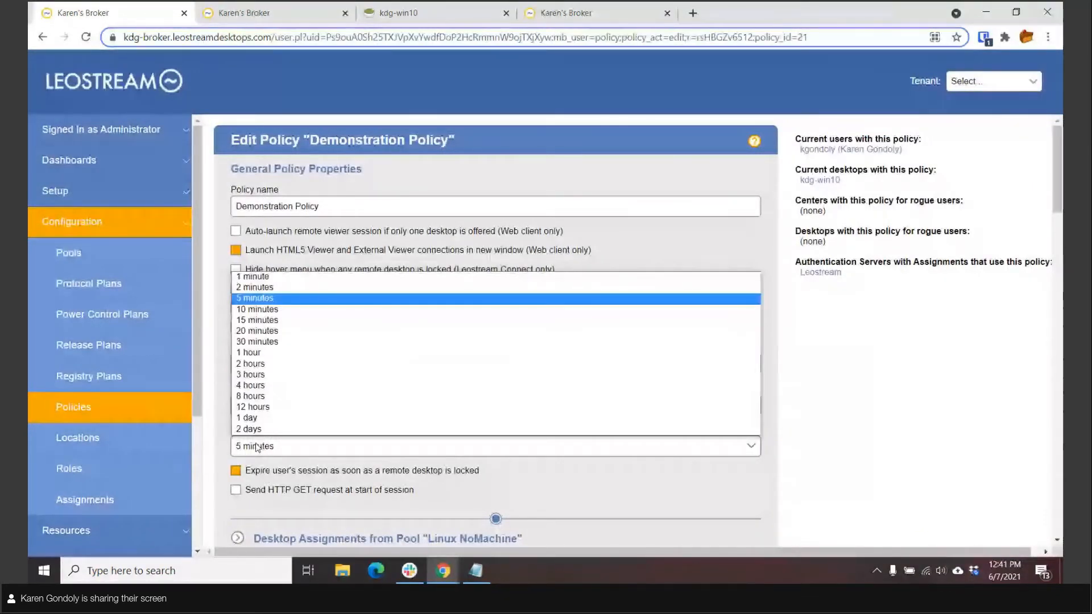
left_click(685, 473)
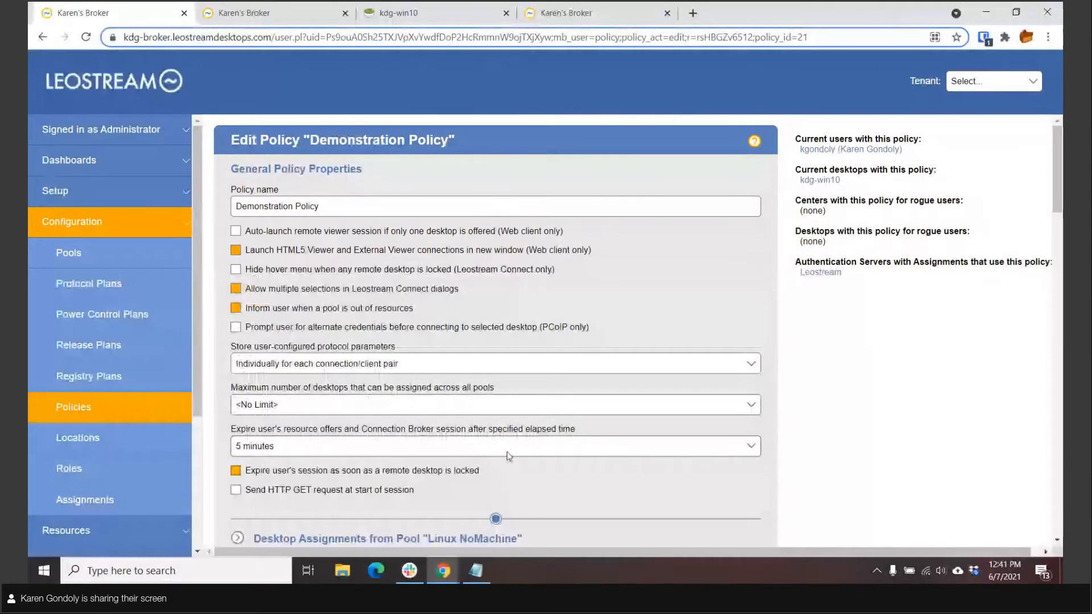
scroll(507, 451, "down", 5)
scroll(692, 408, "down", 2)
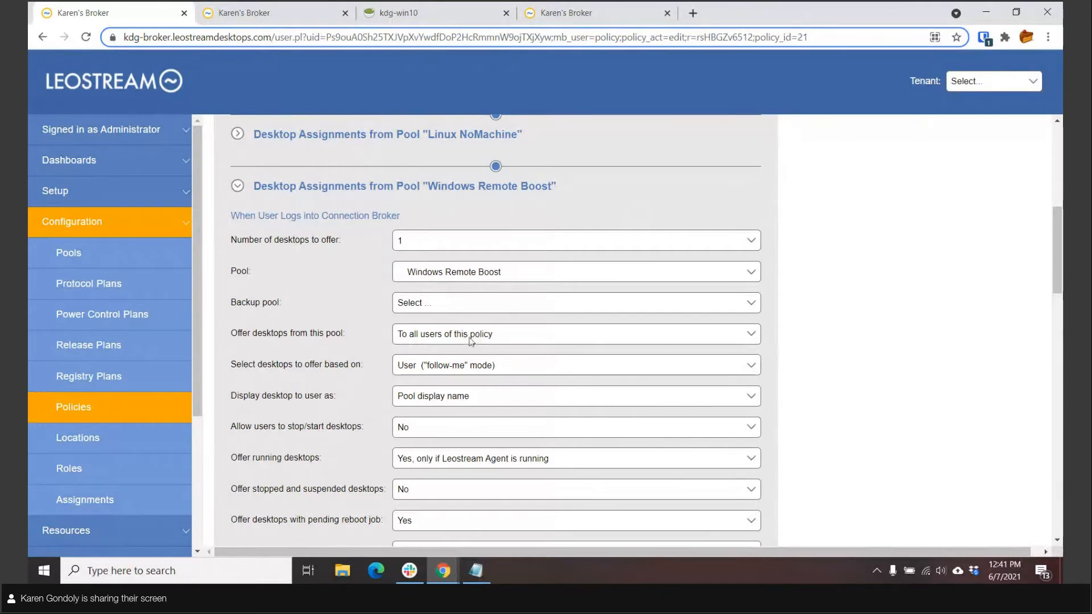
scroll(409, 381, "down", 1)
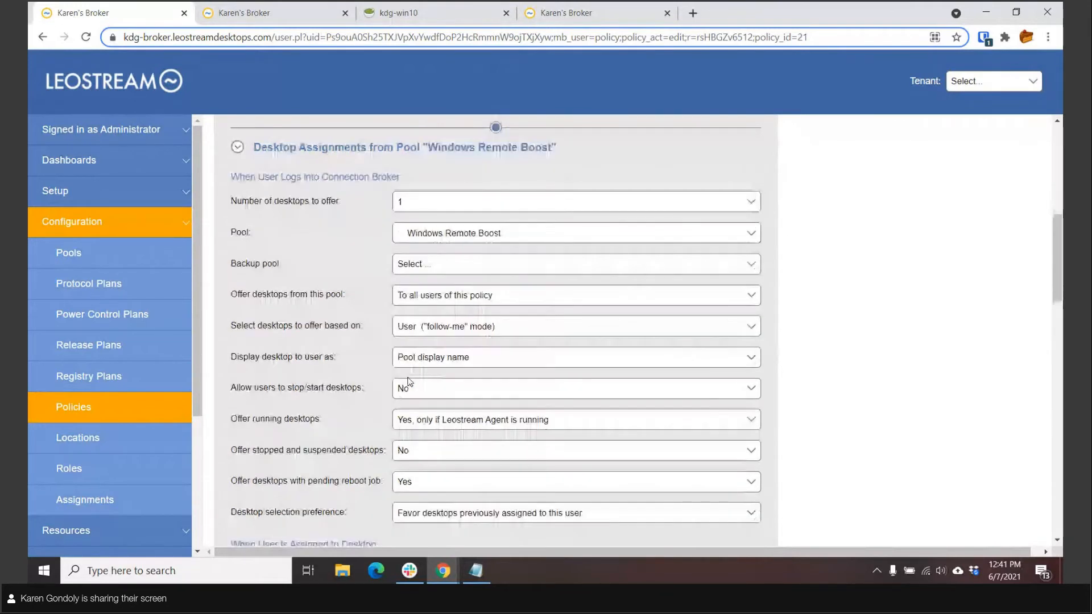
scroll(410, 364, "down", 1)
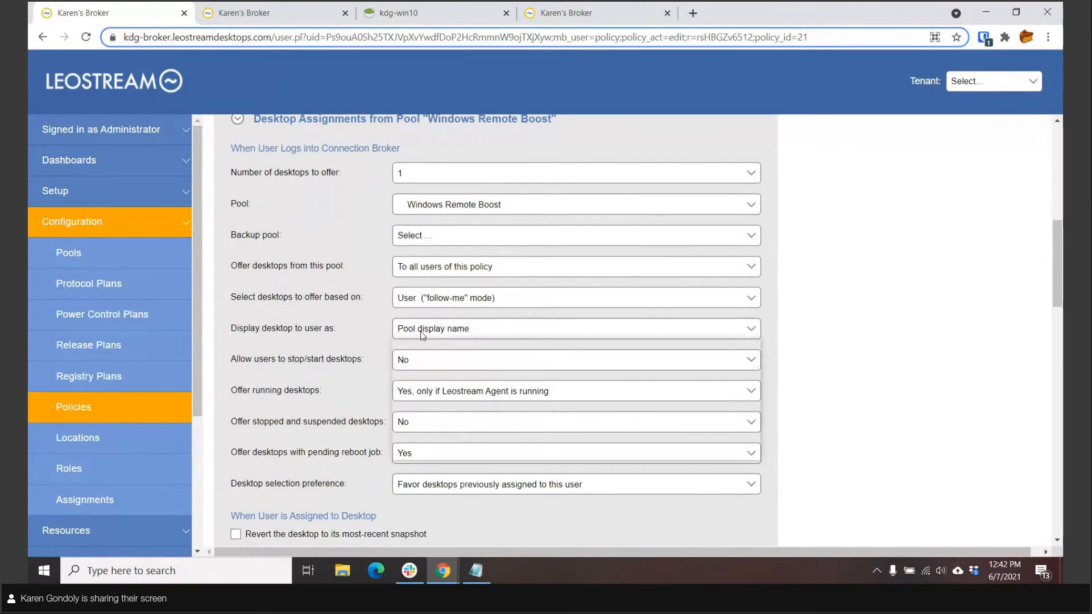
left_click(421, 335)
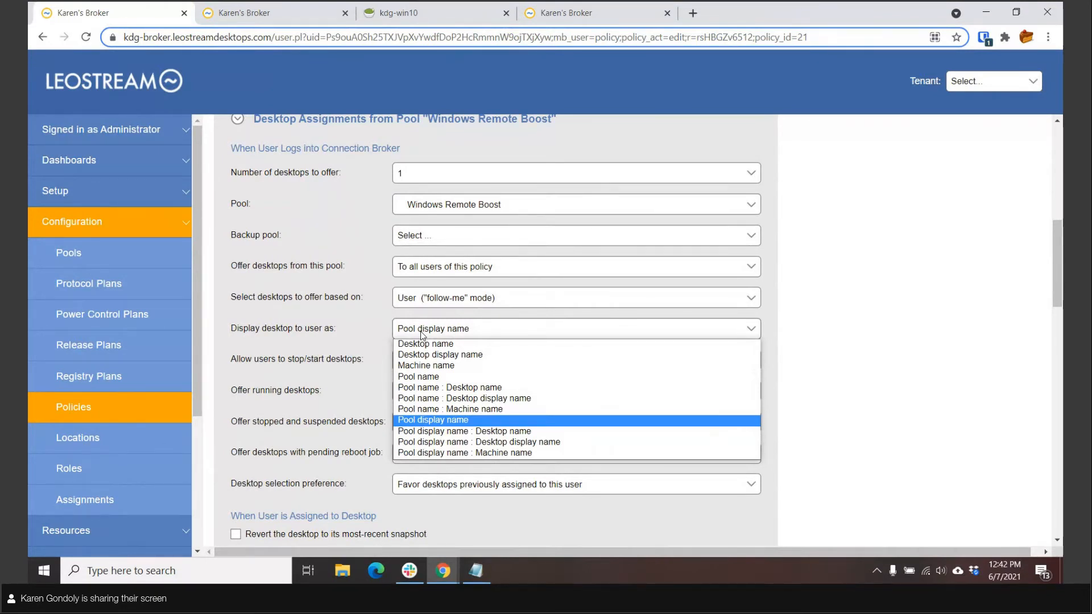
left_click(422, 335)
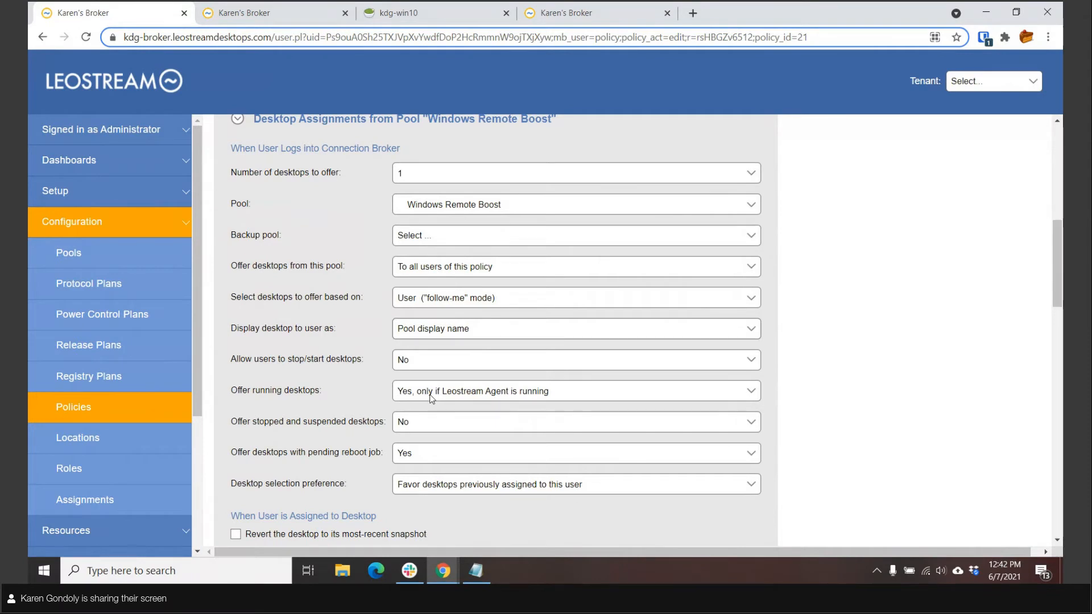
- Offer the pool's stopped and suspended desktops regardless of Leostream Agent status, save the policy and refresh the end user's resource list
left_click(421, 425)
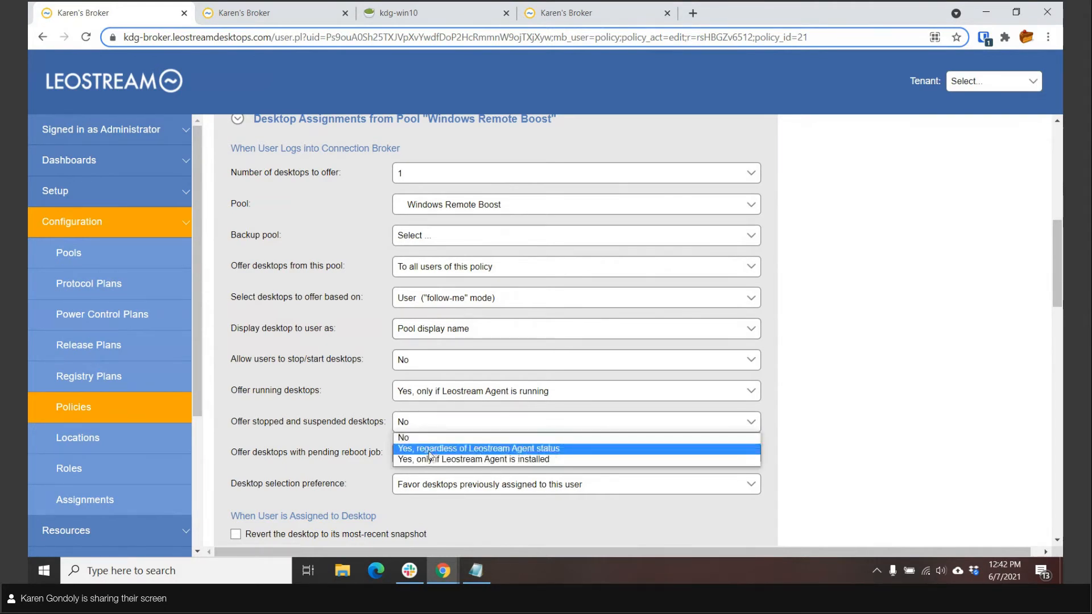
left_click(429, 451)
scroll(398, 455, "down", 1)
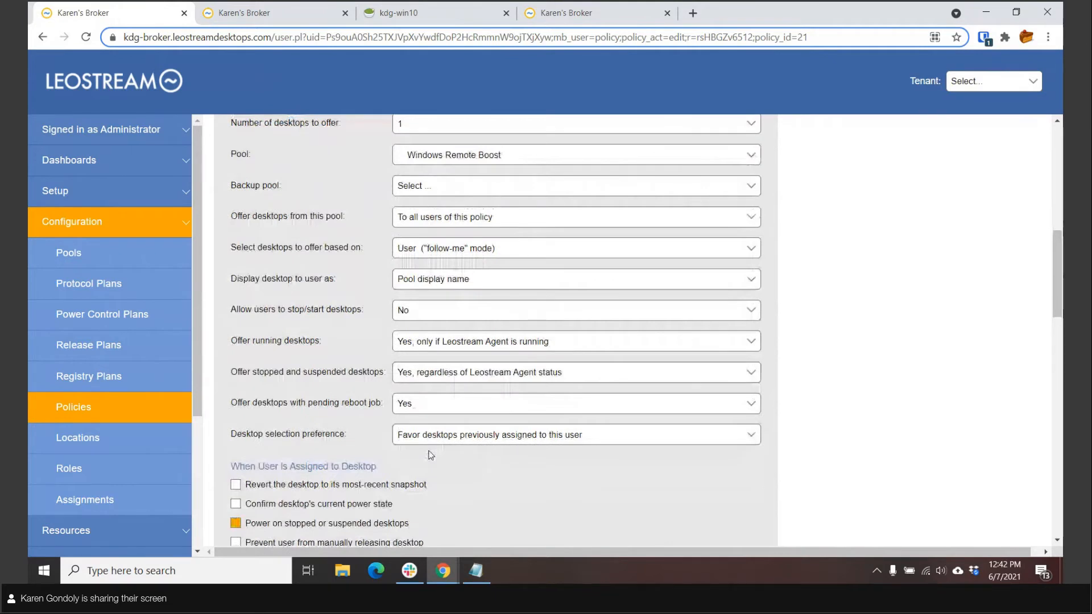
scroll(313, 483, "down", 10)
left_click(263, 510)
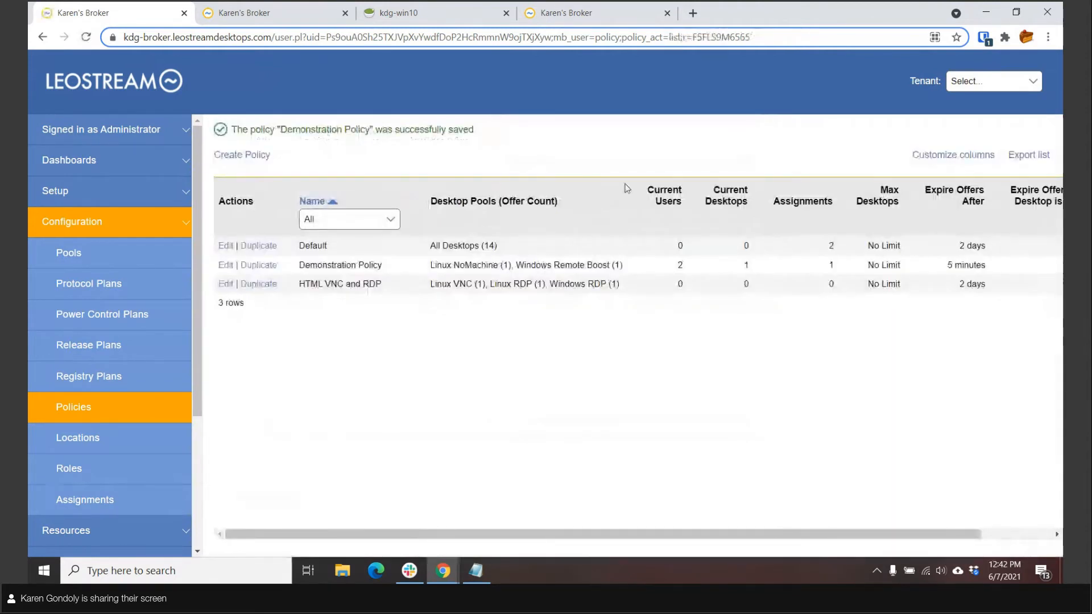
left_click(270, 17)
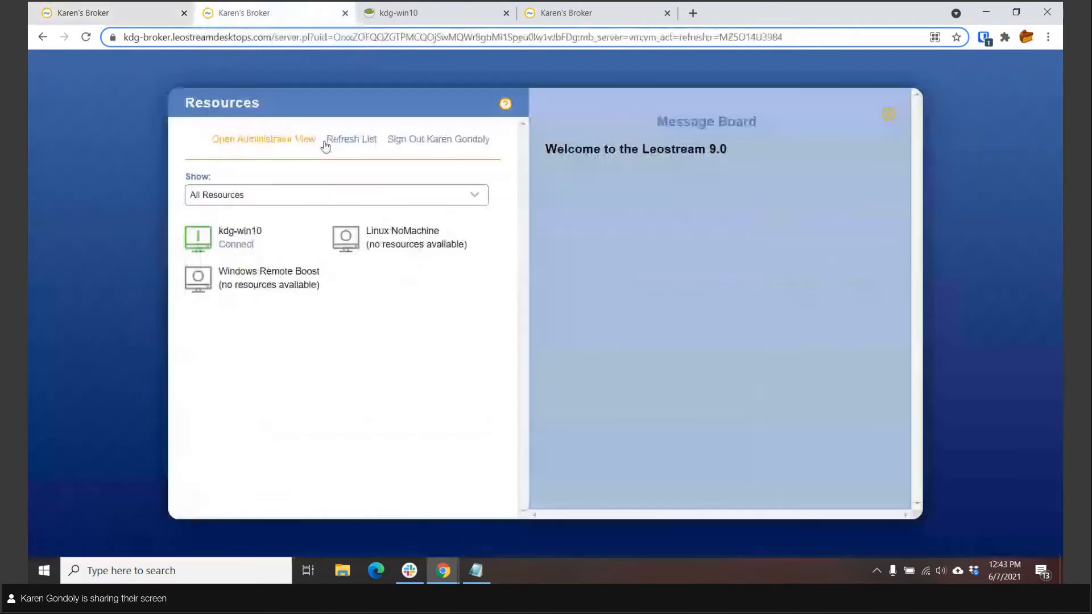
left_click(327, 142)
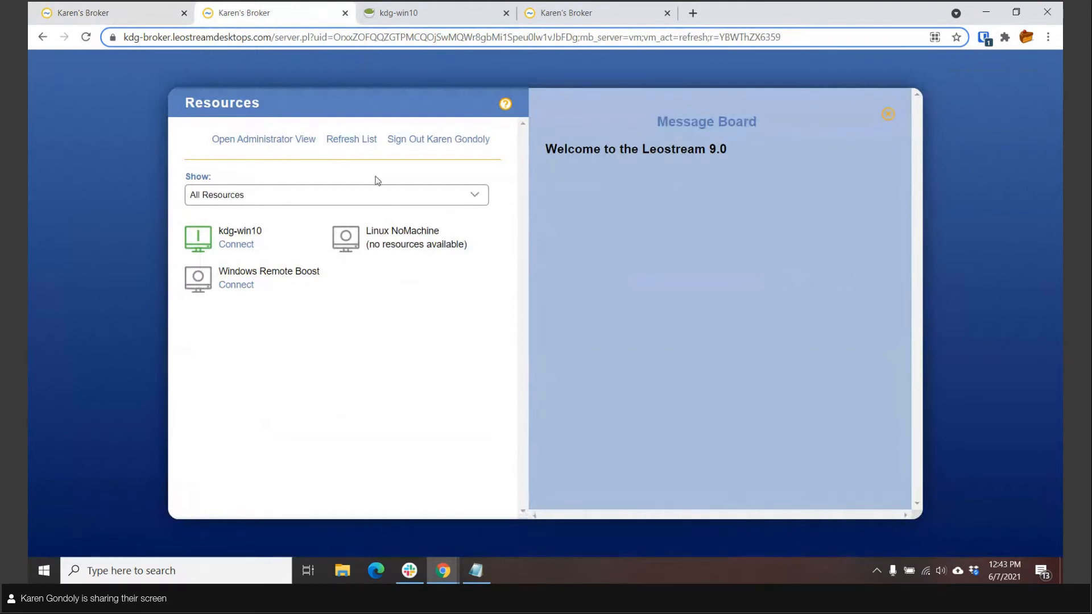
- In the Demonstration Policy, allow users to stop and start Windows Remote Boost pool desktops using reboot
left_click(112, 21)
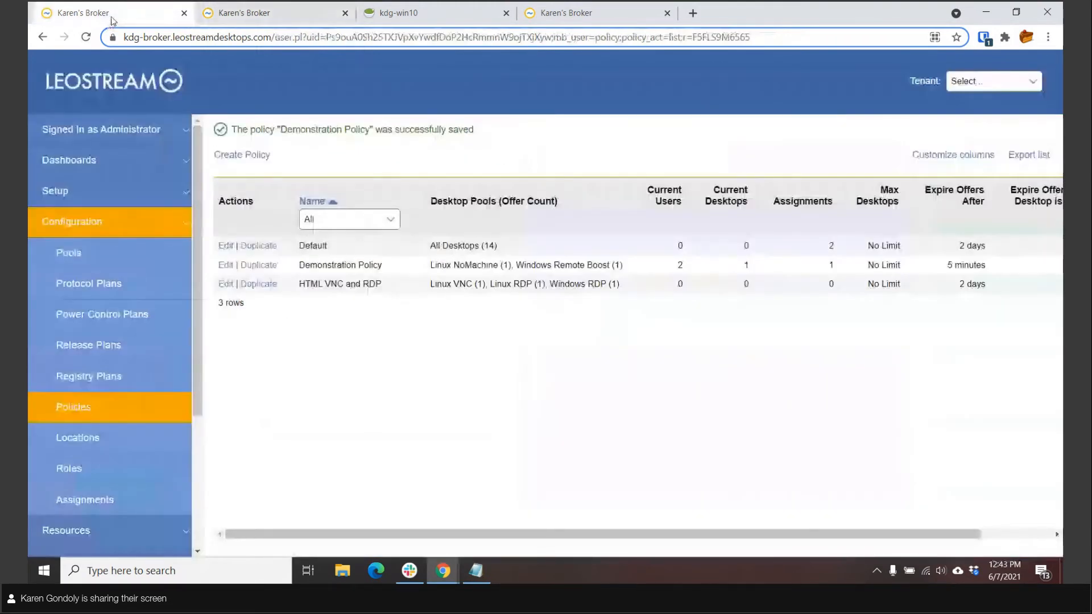
left_click(226, 265)
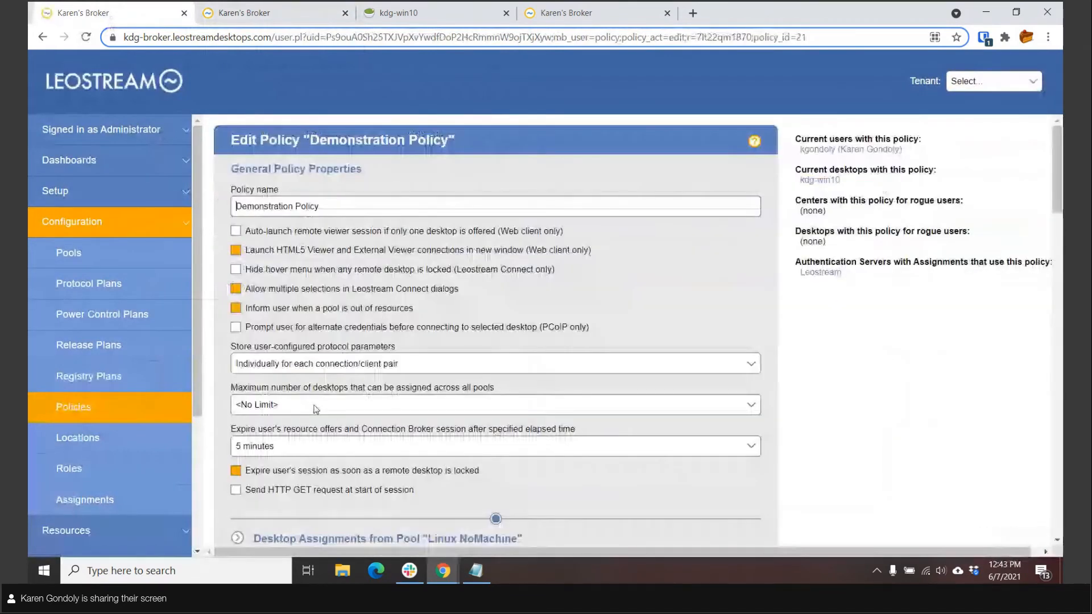
scroll(314, 409, "down", 10)
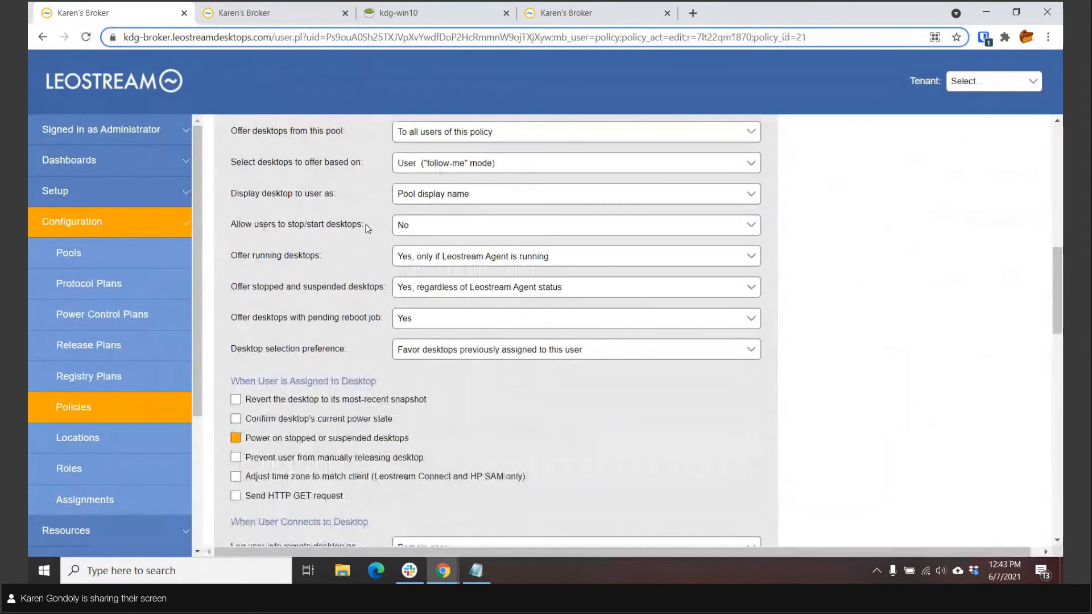
left_click(424, 226)
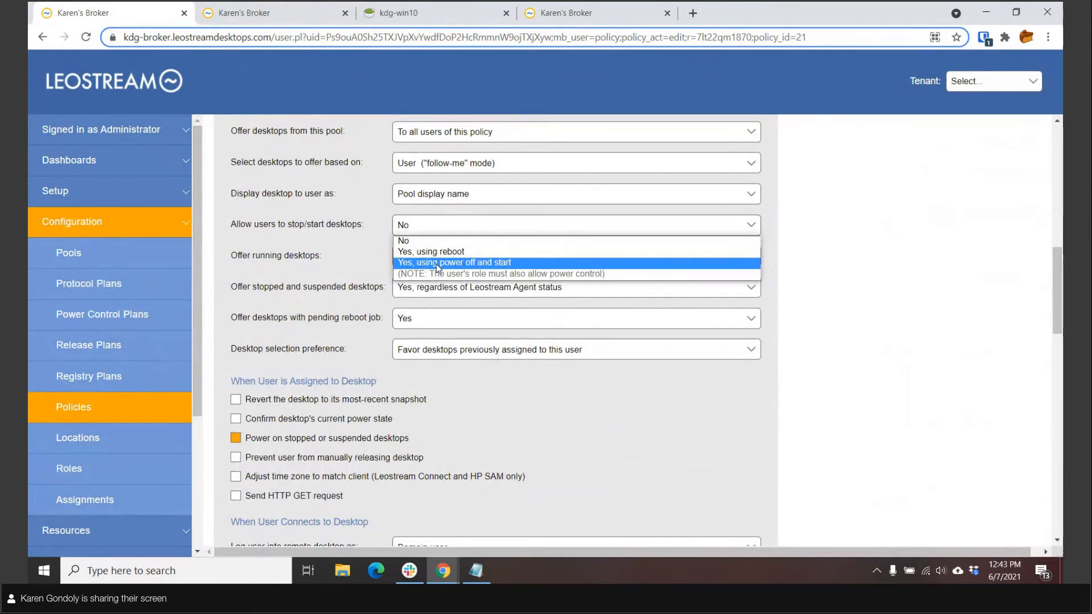
left_click(436, 252)
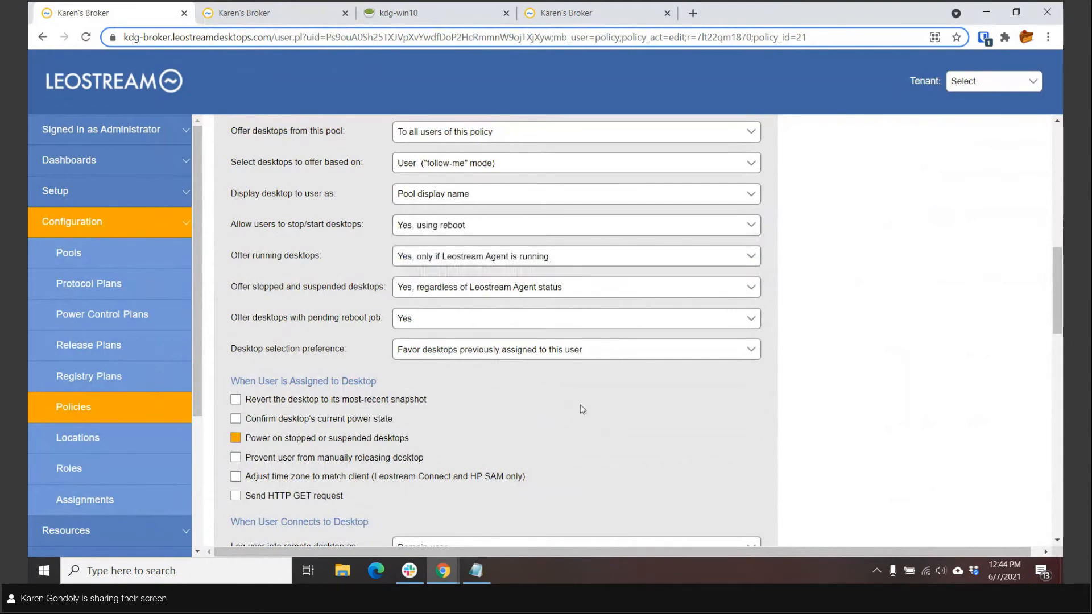
- Show the Windows Remote Boost pool's desktops to users by desktop display name and save the policy
scroll(580, 405, "down", 2)
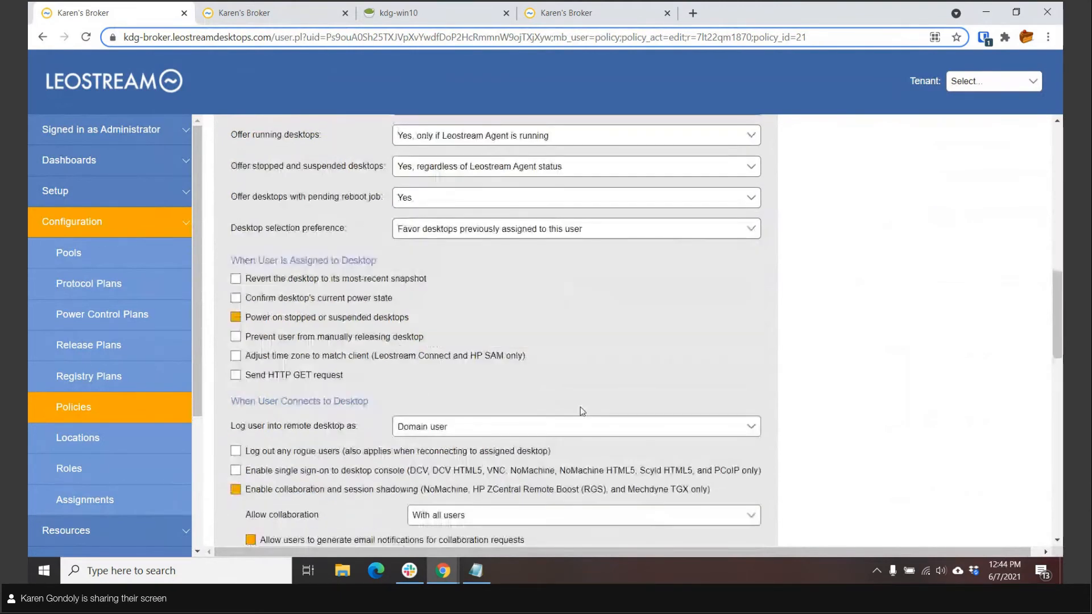
scroll(580, 407, "up", 5)
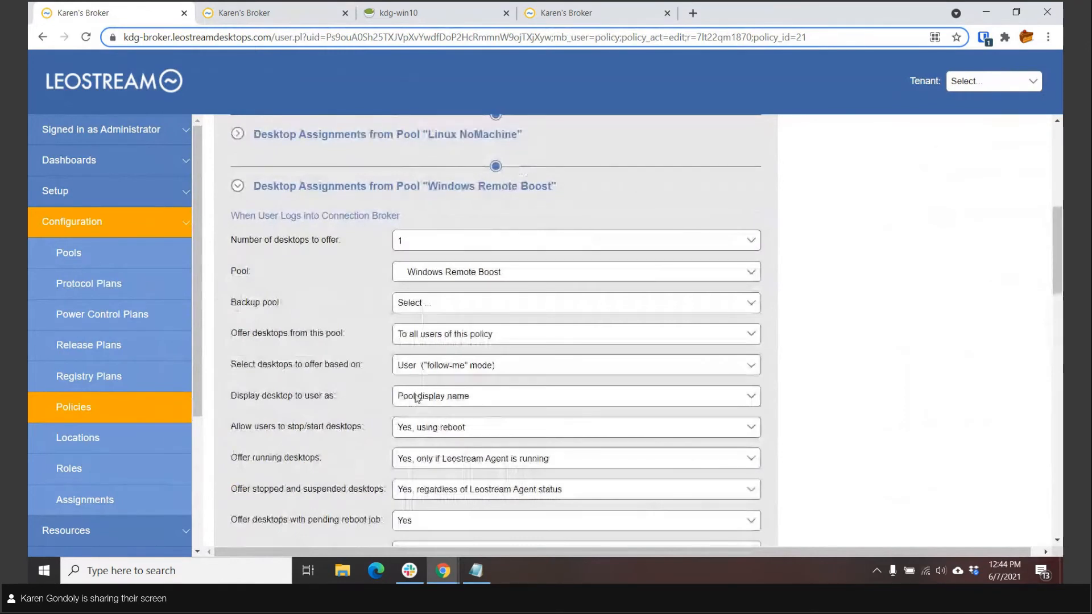
left_click(409, 402)
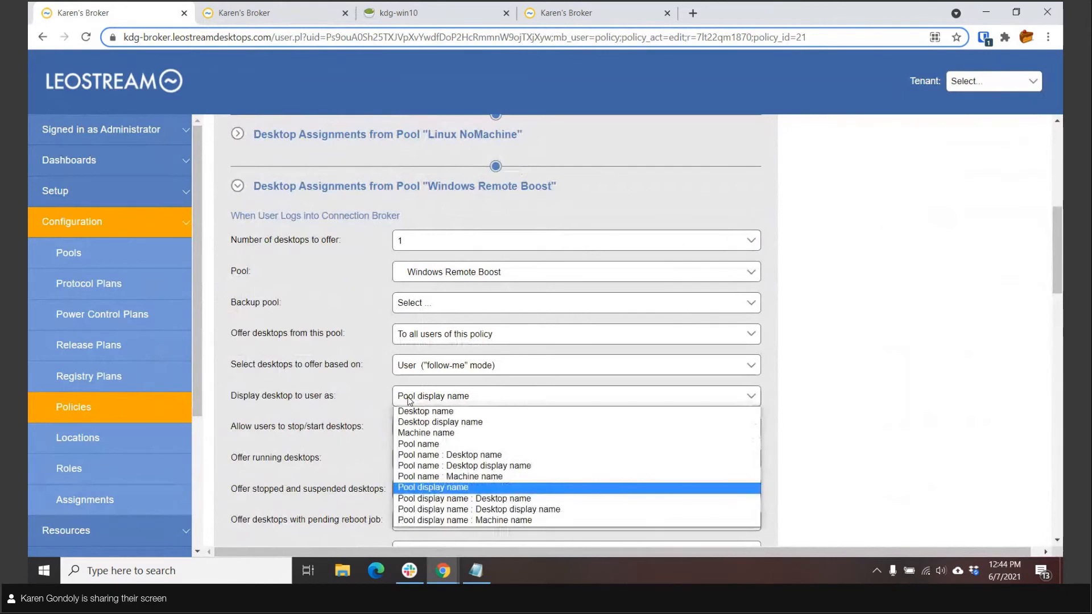
left_click(414, 424)
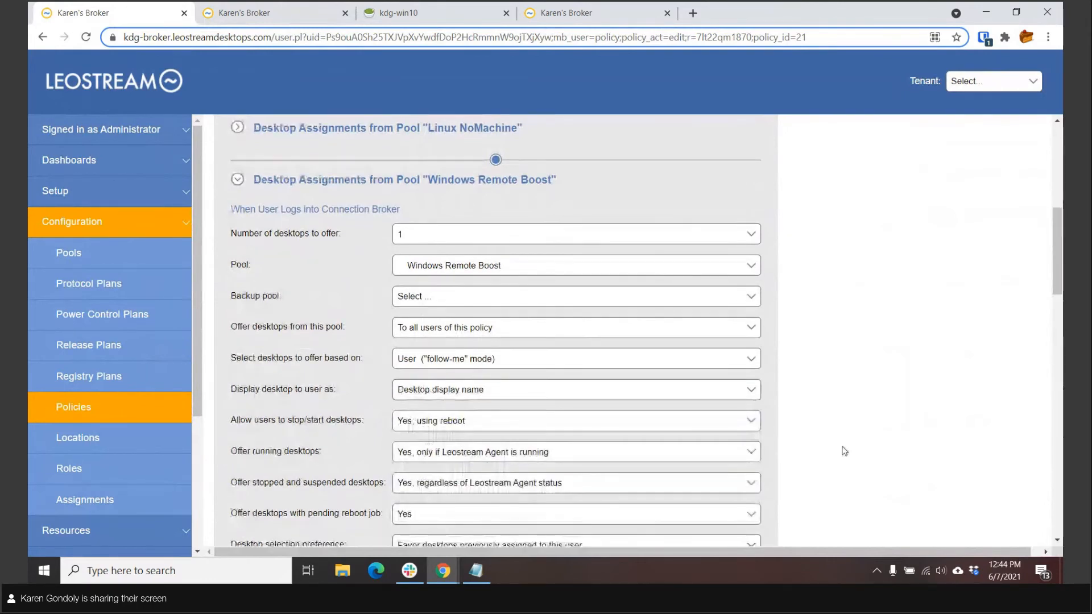
scroll(843, 449, "down", 5)
scroll(844, 451, "down", 10)
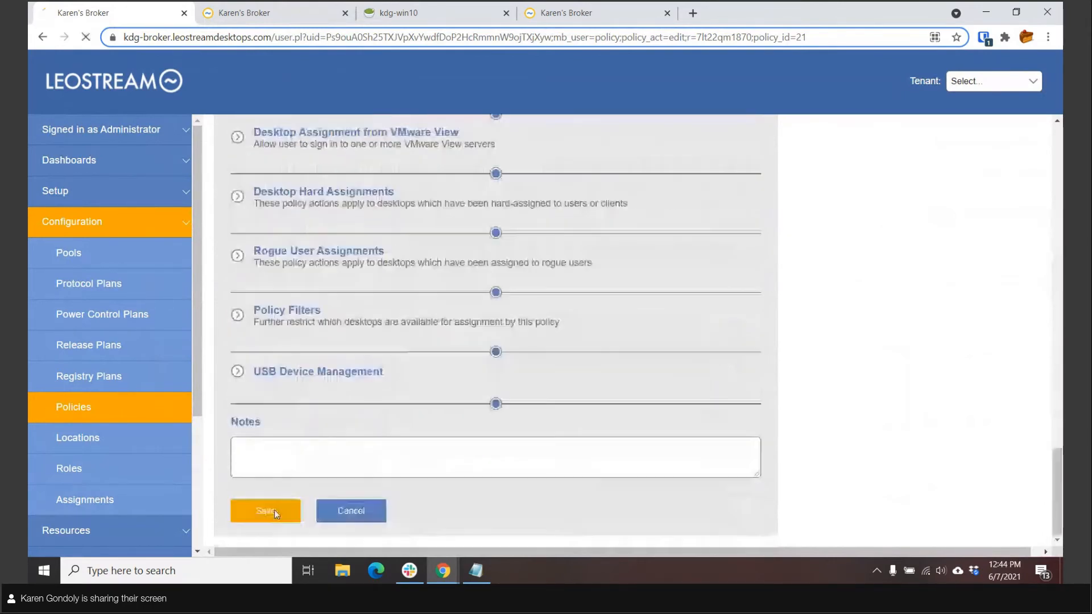
left_click(274, 509)
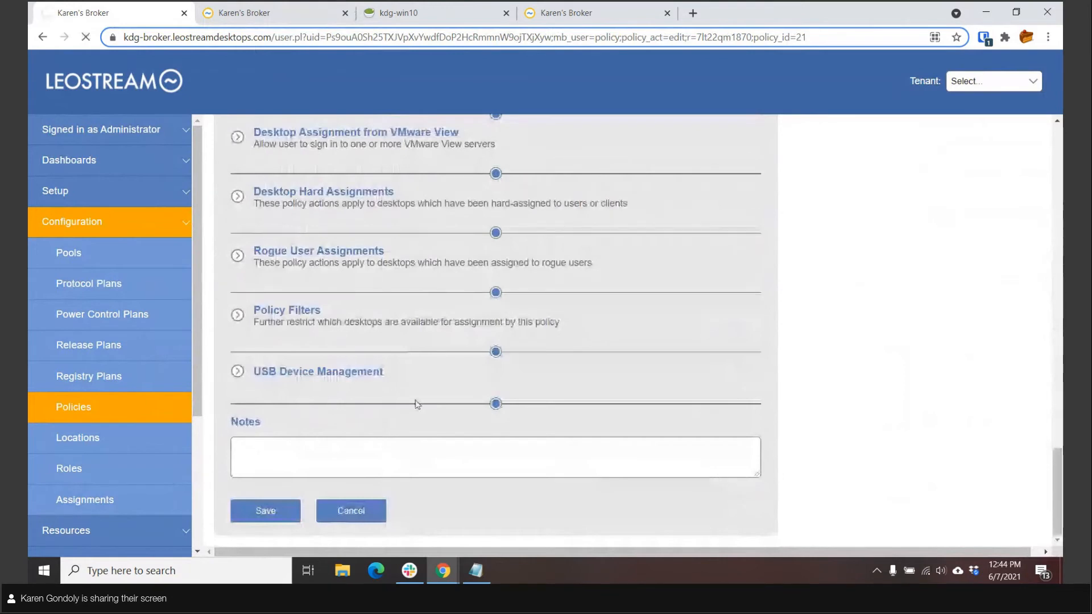
- Refresh the end user's resource list and start the kdg-dev desktop
left_click(266, 11)
left_click(346, 139)
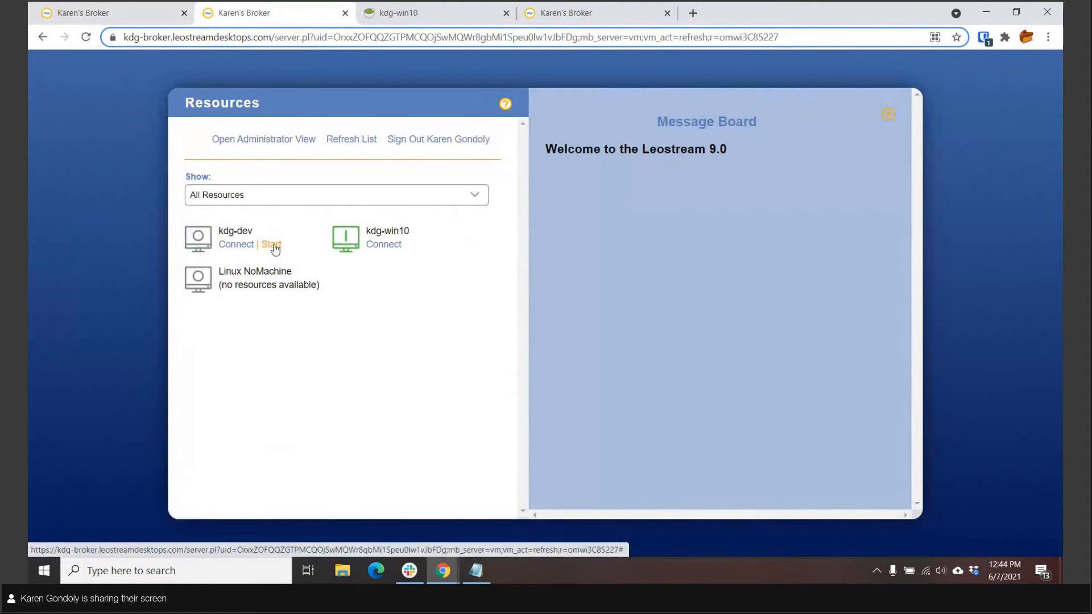
left_click(271, 245)
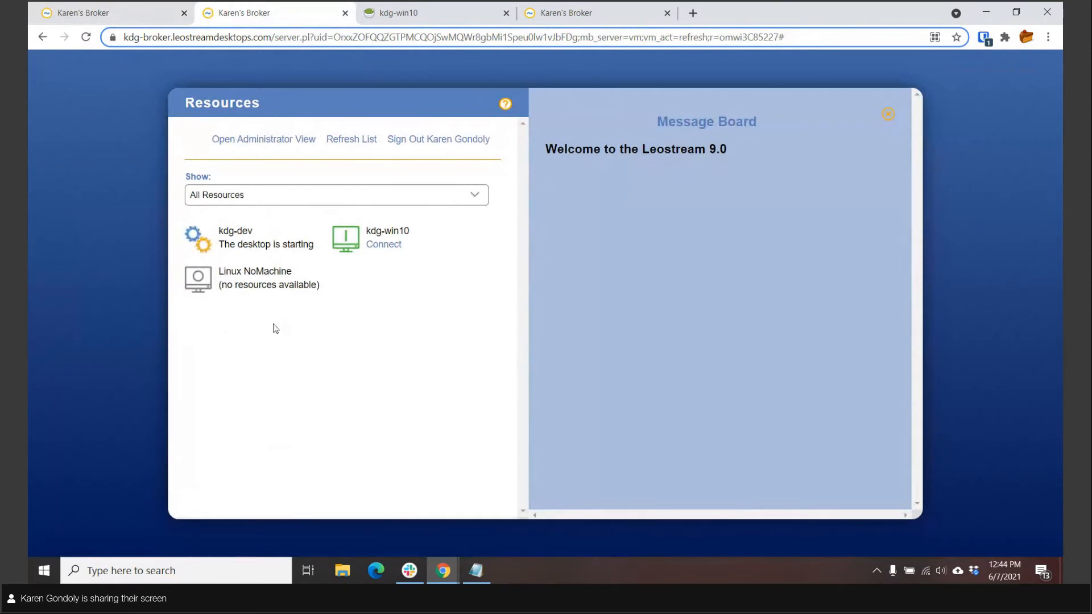
- Open the Demonstration Policy for editing and examine the Windows Remote Boost pool's settings for user login and desktop assignment
left_click(116, 16)
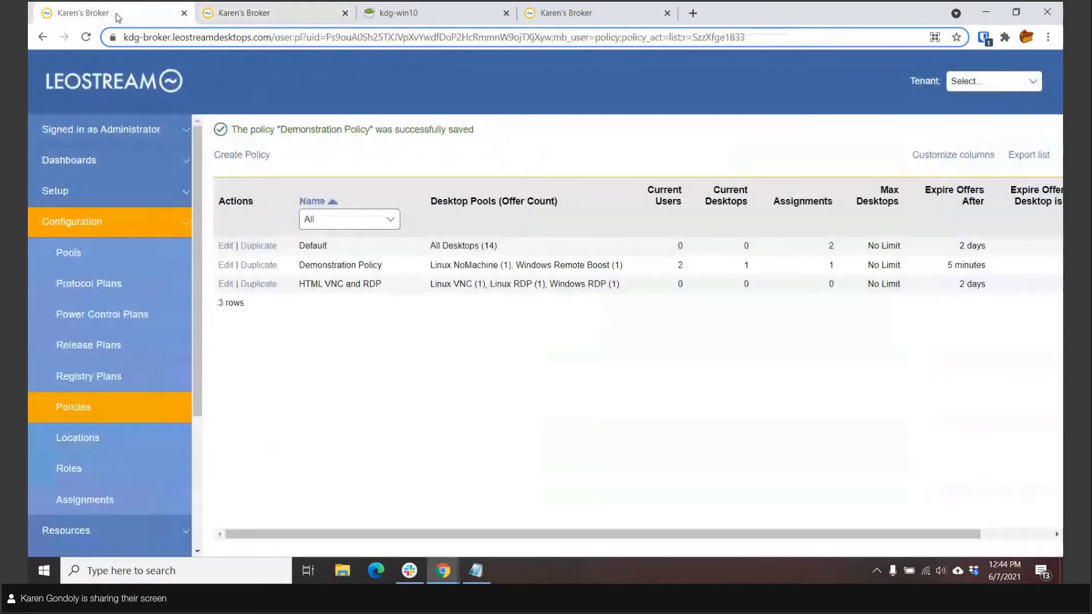
left_click(225, 266)
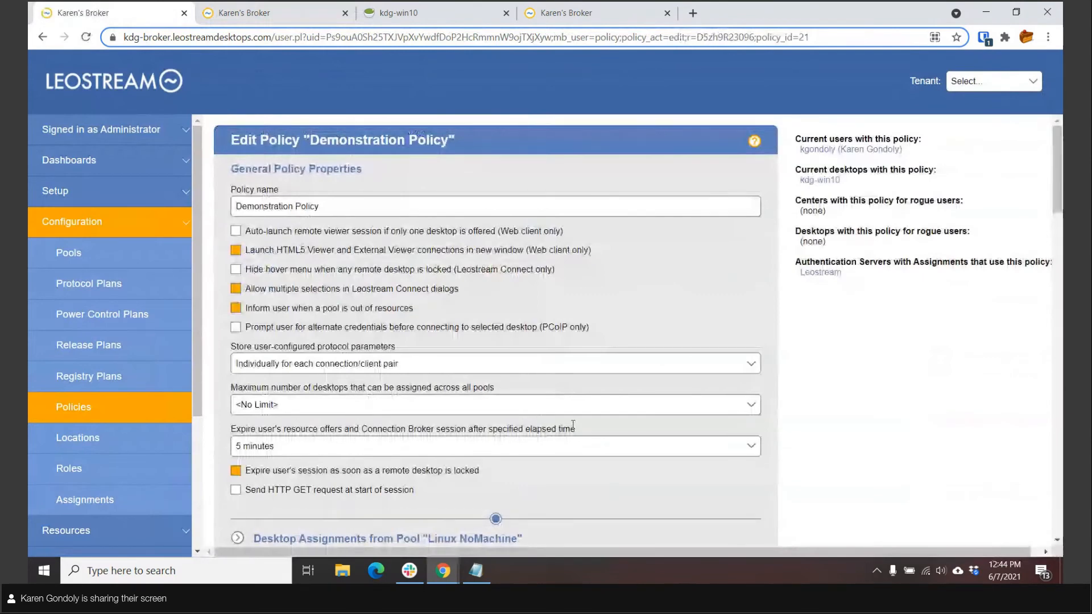
scroll(683, 413, "down", 3)
scroll(679, 410, "down", 3)
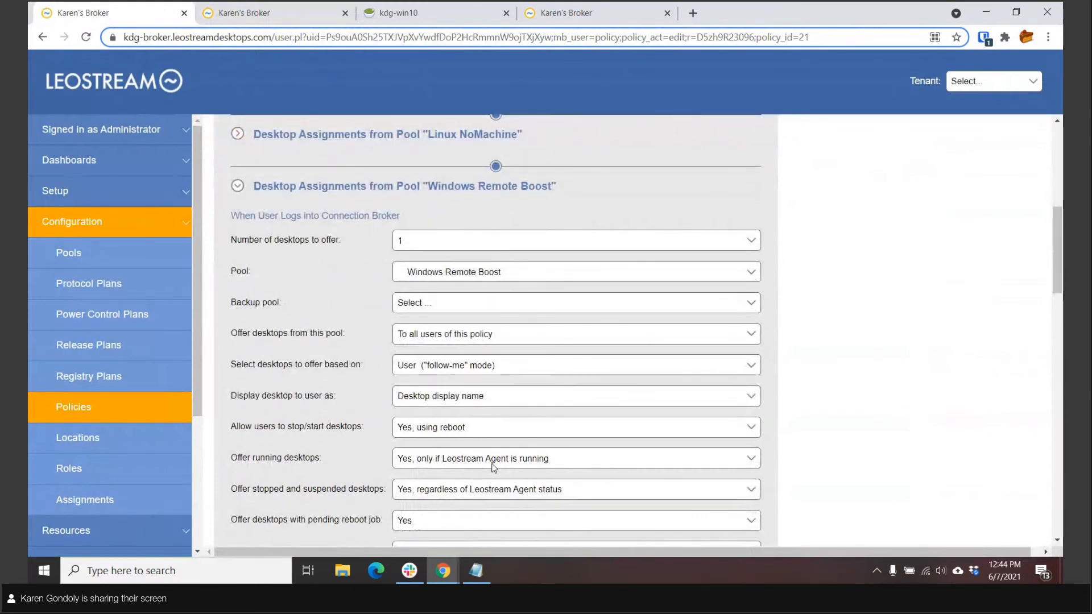
scroll(493, 468, "down", 1)
scroll(494, 468, "down", 3)
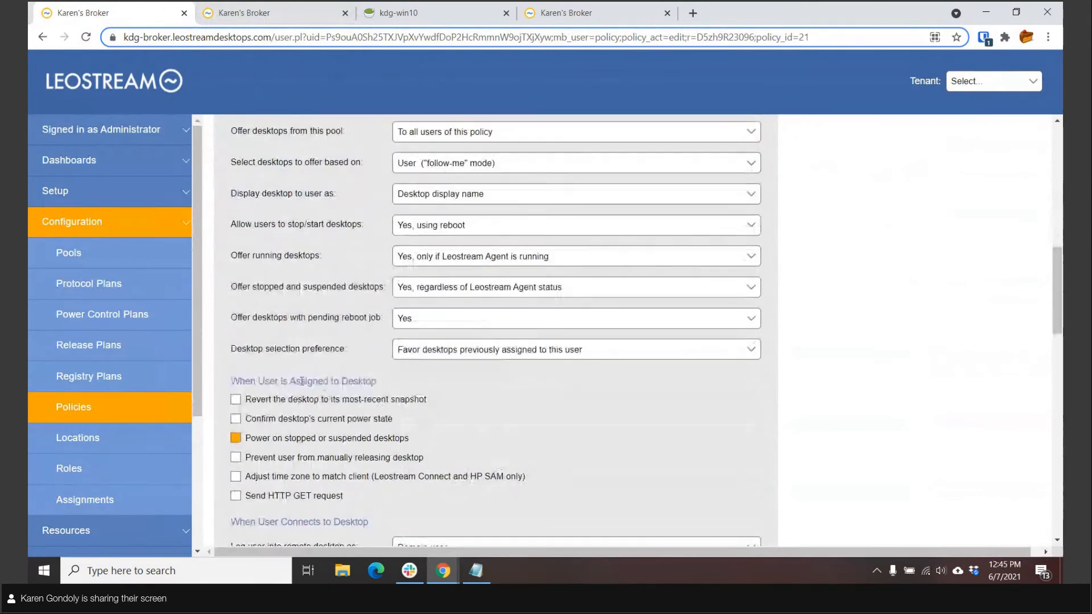
scroll(302, 381, "up", 2)
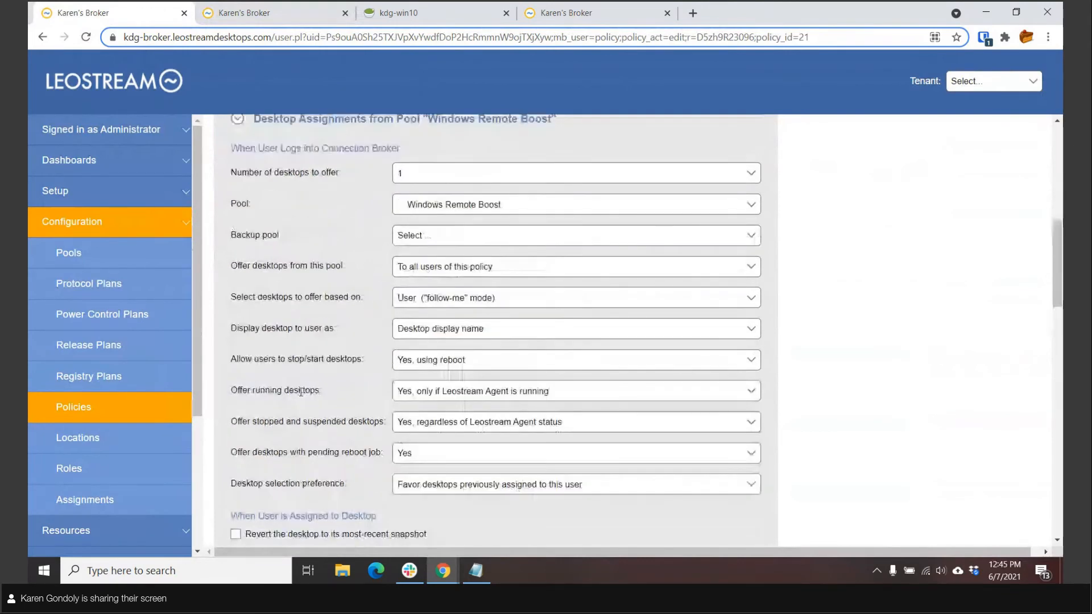
scroll(304, 330, "down", 3)
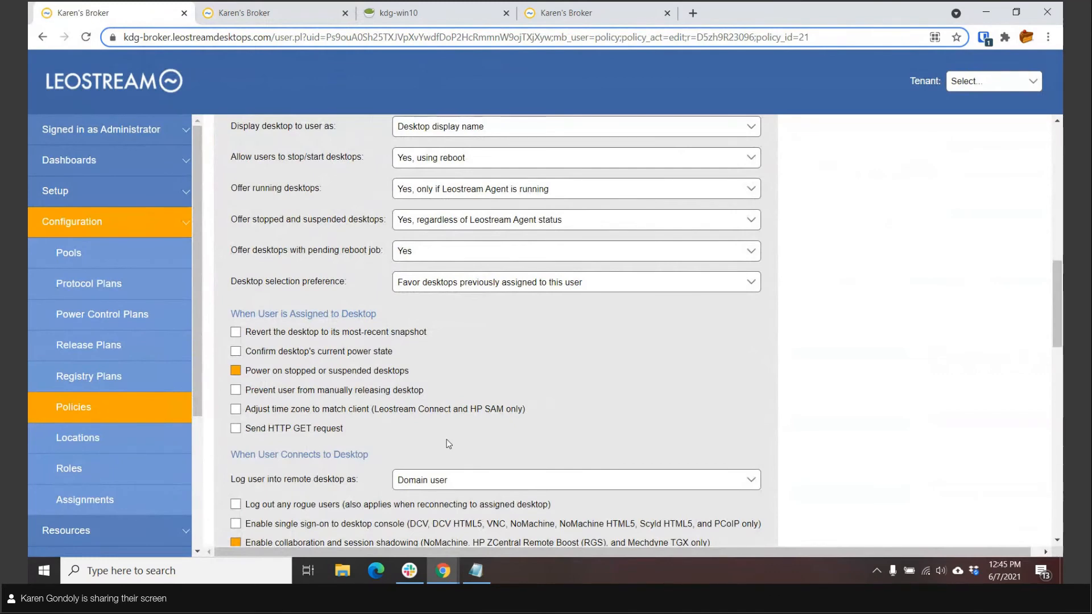
- Compare the policy's general properties and login settings with the options applied when a user is assigned to a desktop
scroll(391, 440, "up", 4)
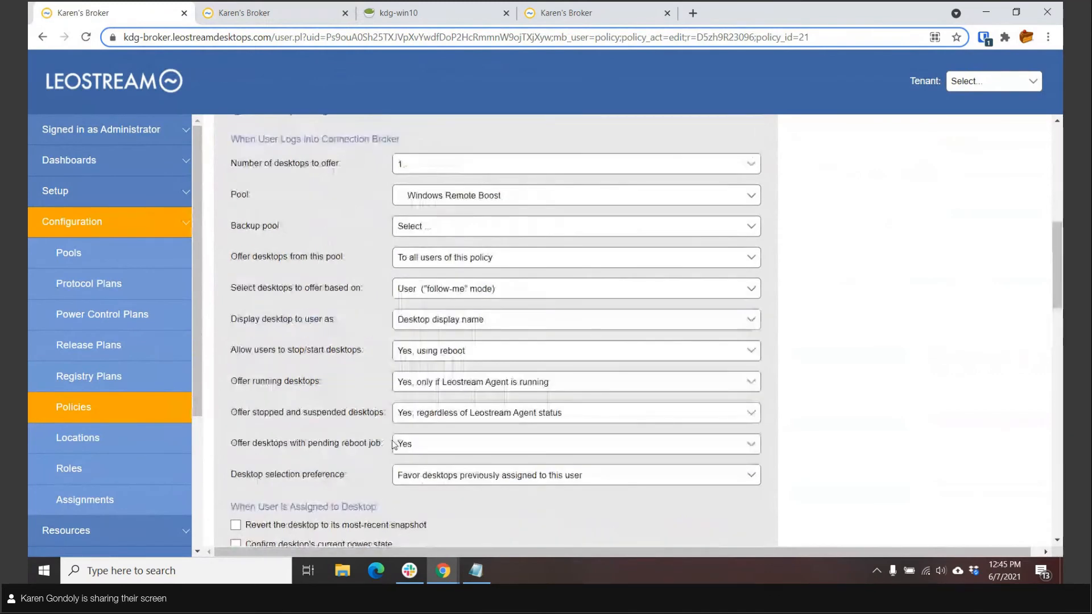
scroll(259, 357, "up", 5)
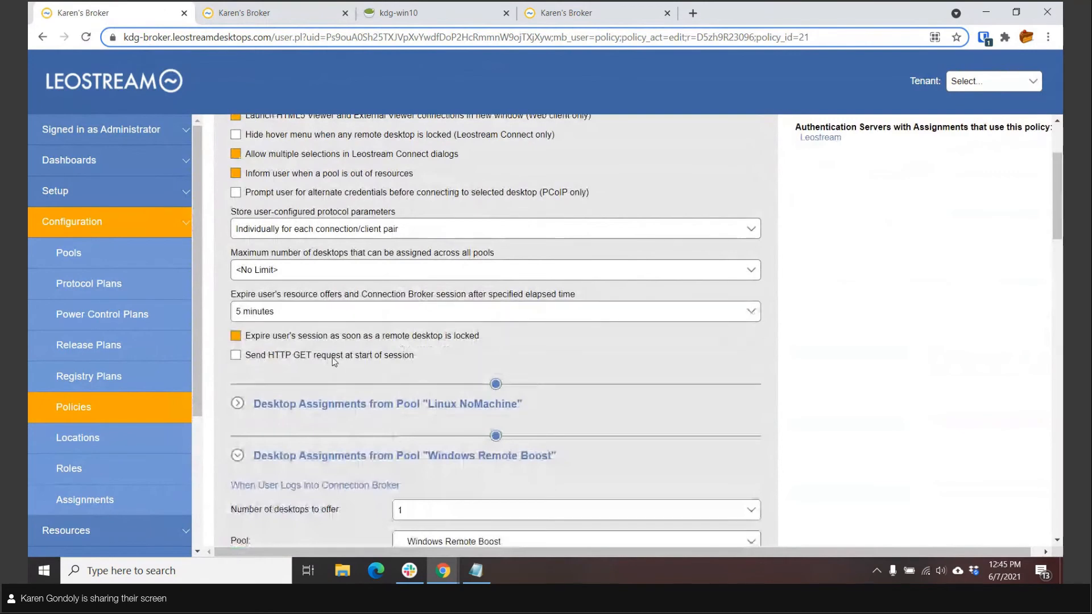
scroll(335, 361, "down", 3)
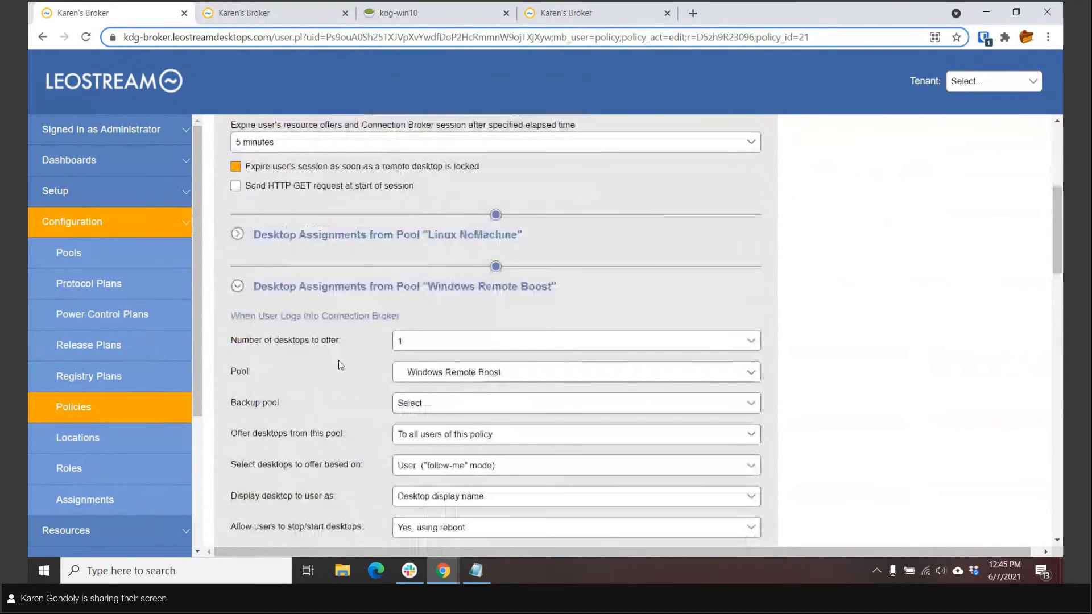
scroll(336, 365, "down", 6)
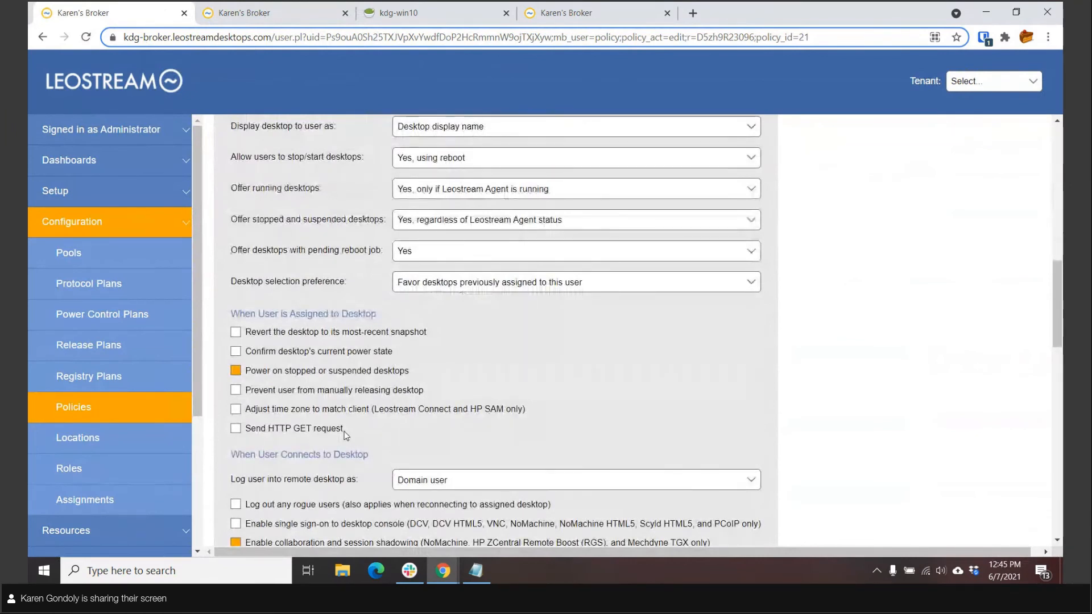
left_click_drag(300, 314, 357, 421)
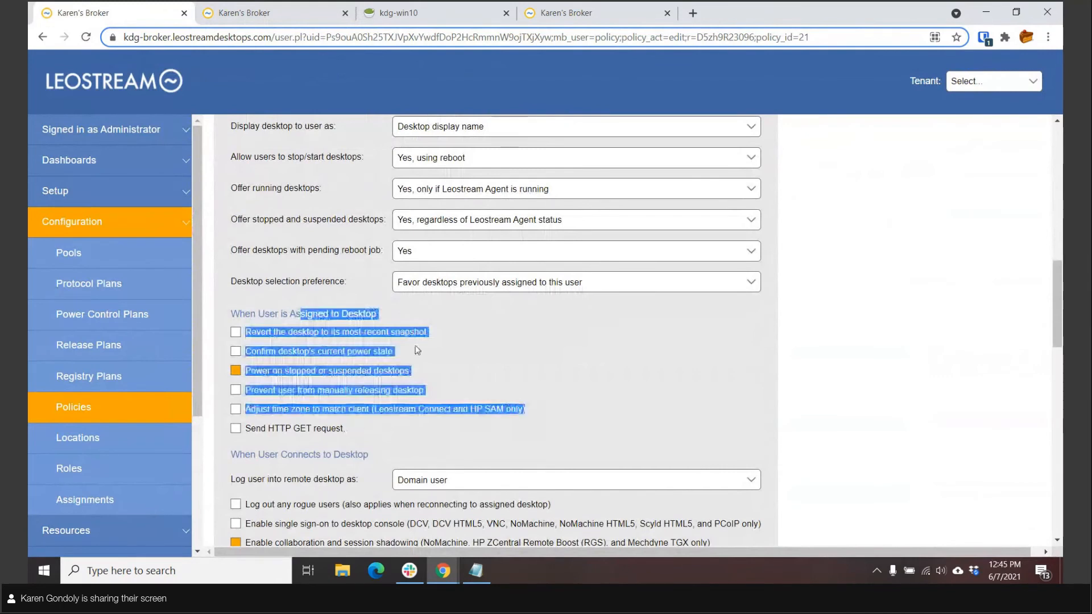
left_click(460, 327)
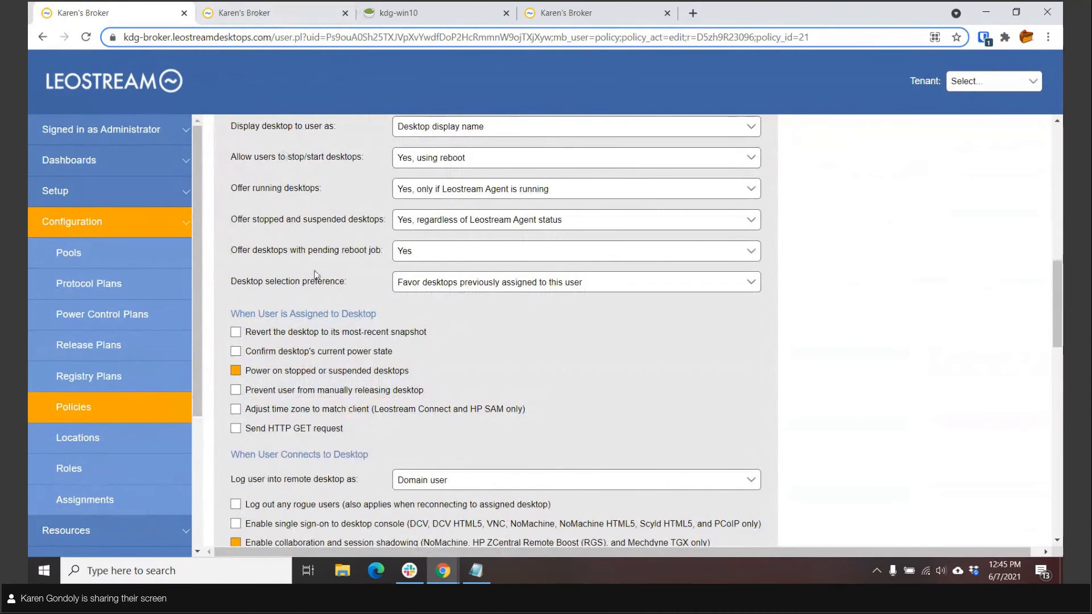
scroll(317, 278, "up", 3)
scroll(318, 283, "up", 2)
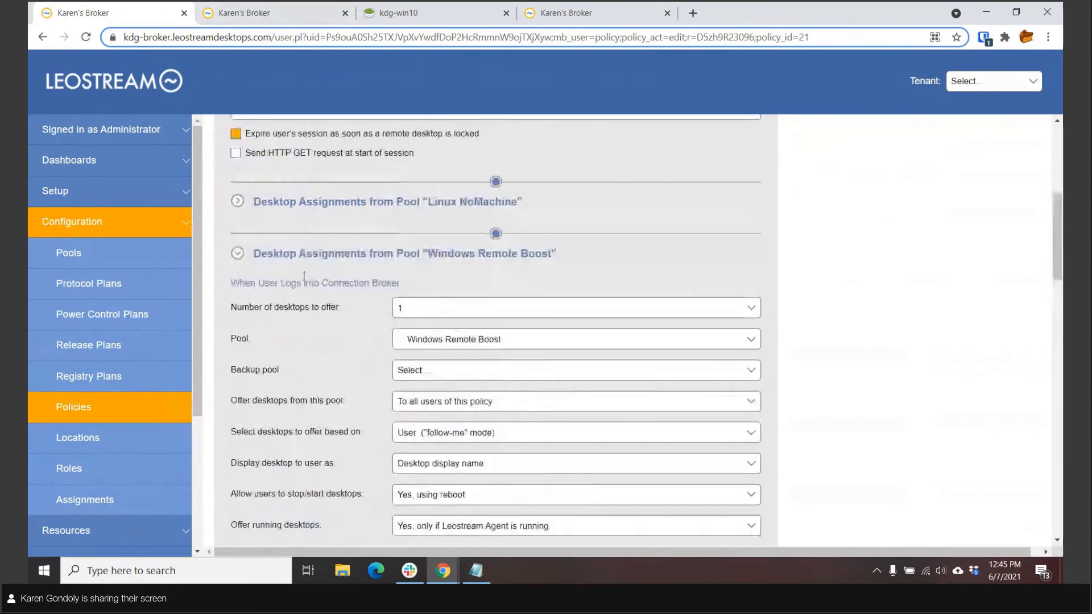
- Check kdg-dev in the end user's resource list and return to the policy's options for a user's desktop assignment
left_click(268, 12)
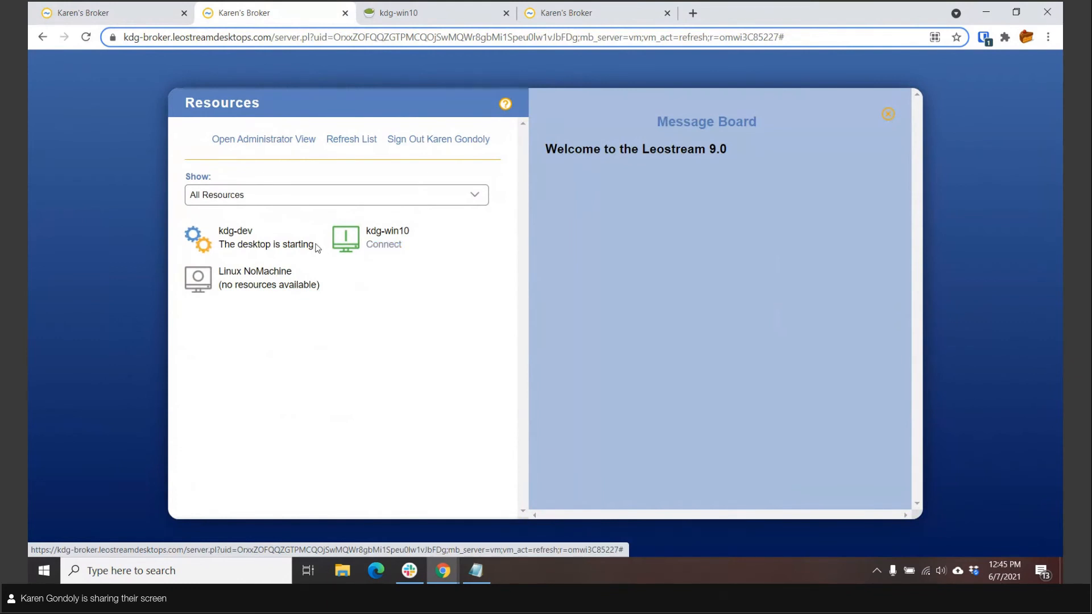
left_click(107, 12)
scroll(558, 393, "down", 7)
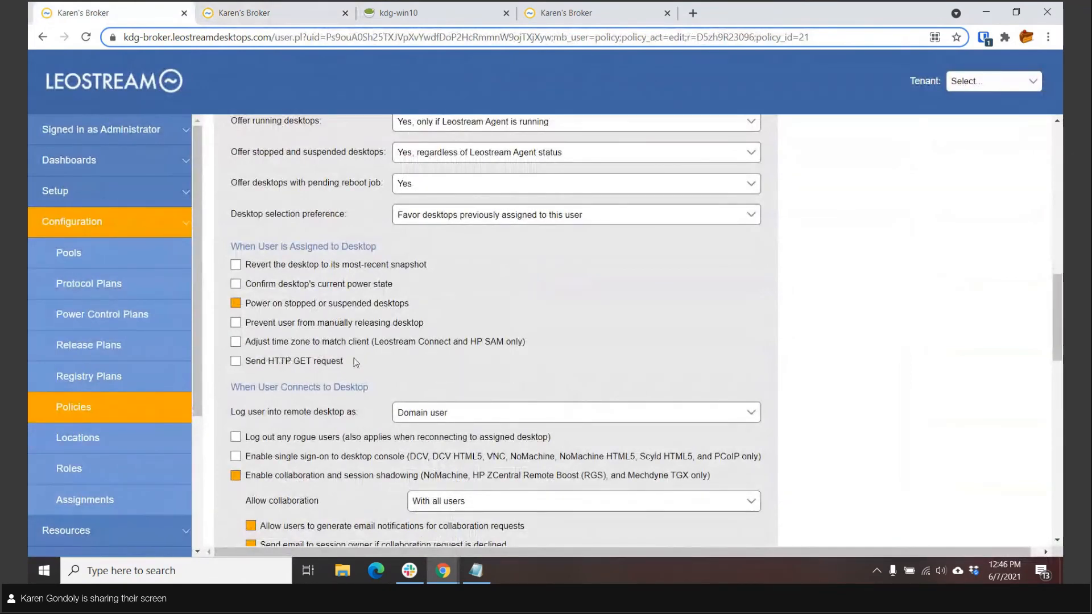
- Examine the Windows Remote Boost pool's connection settings, including the remote desktop login choices, and select Domain user
scroll(341, 362, "down", 5)
scroll(355, 362, "up", 1)
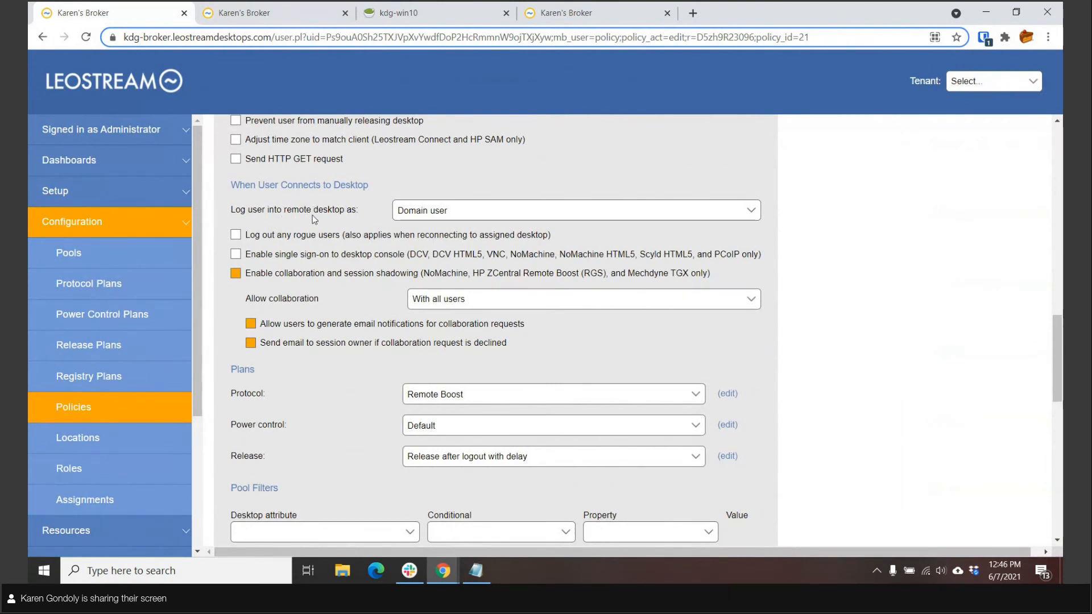
left_click(461, 218)
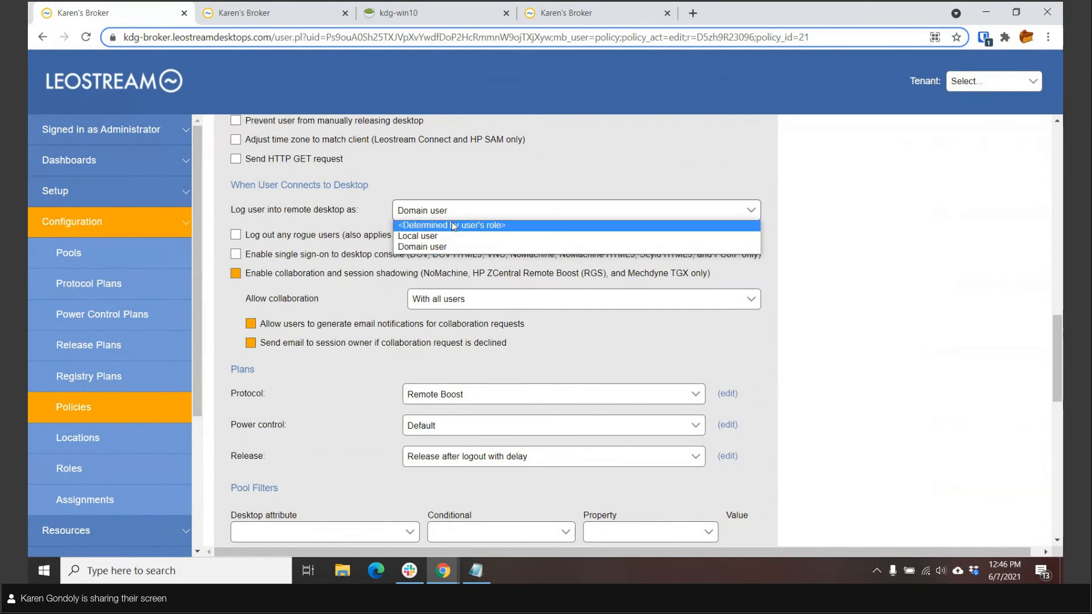
left_click(420, 247)
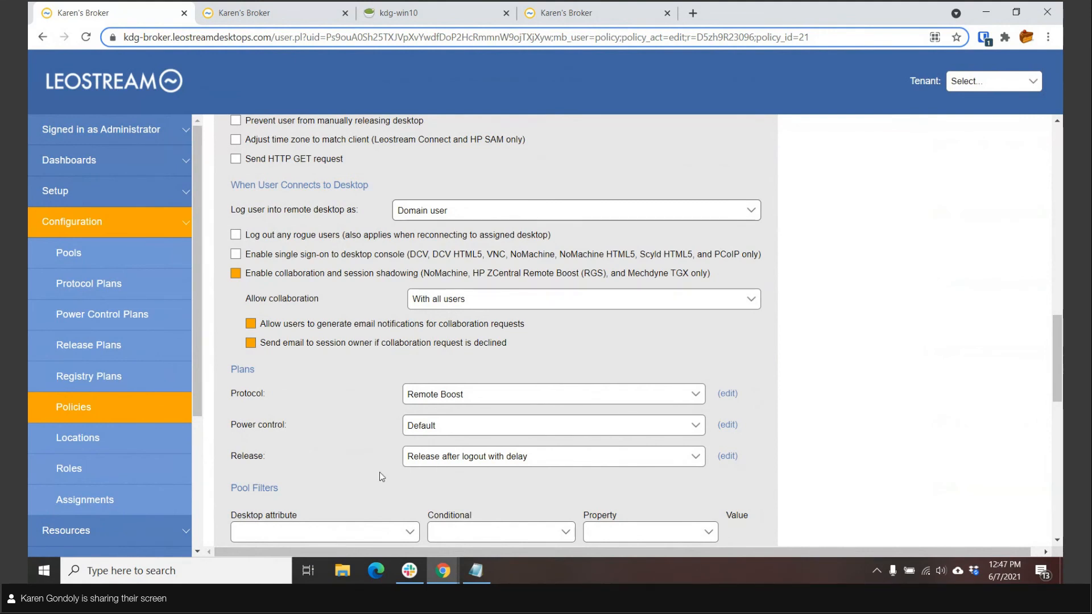
scroll(318, 469, "up", 1)
scroll(318, 468, "up", 10)
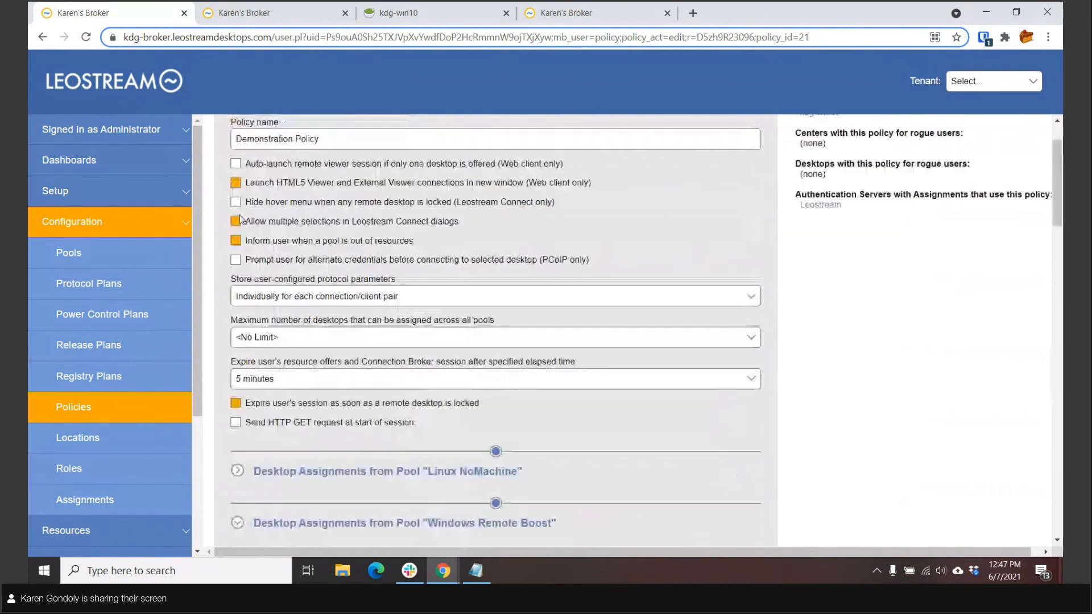